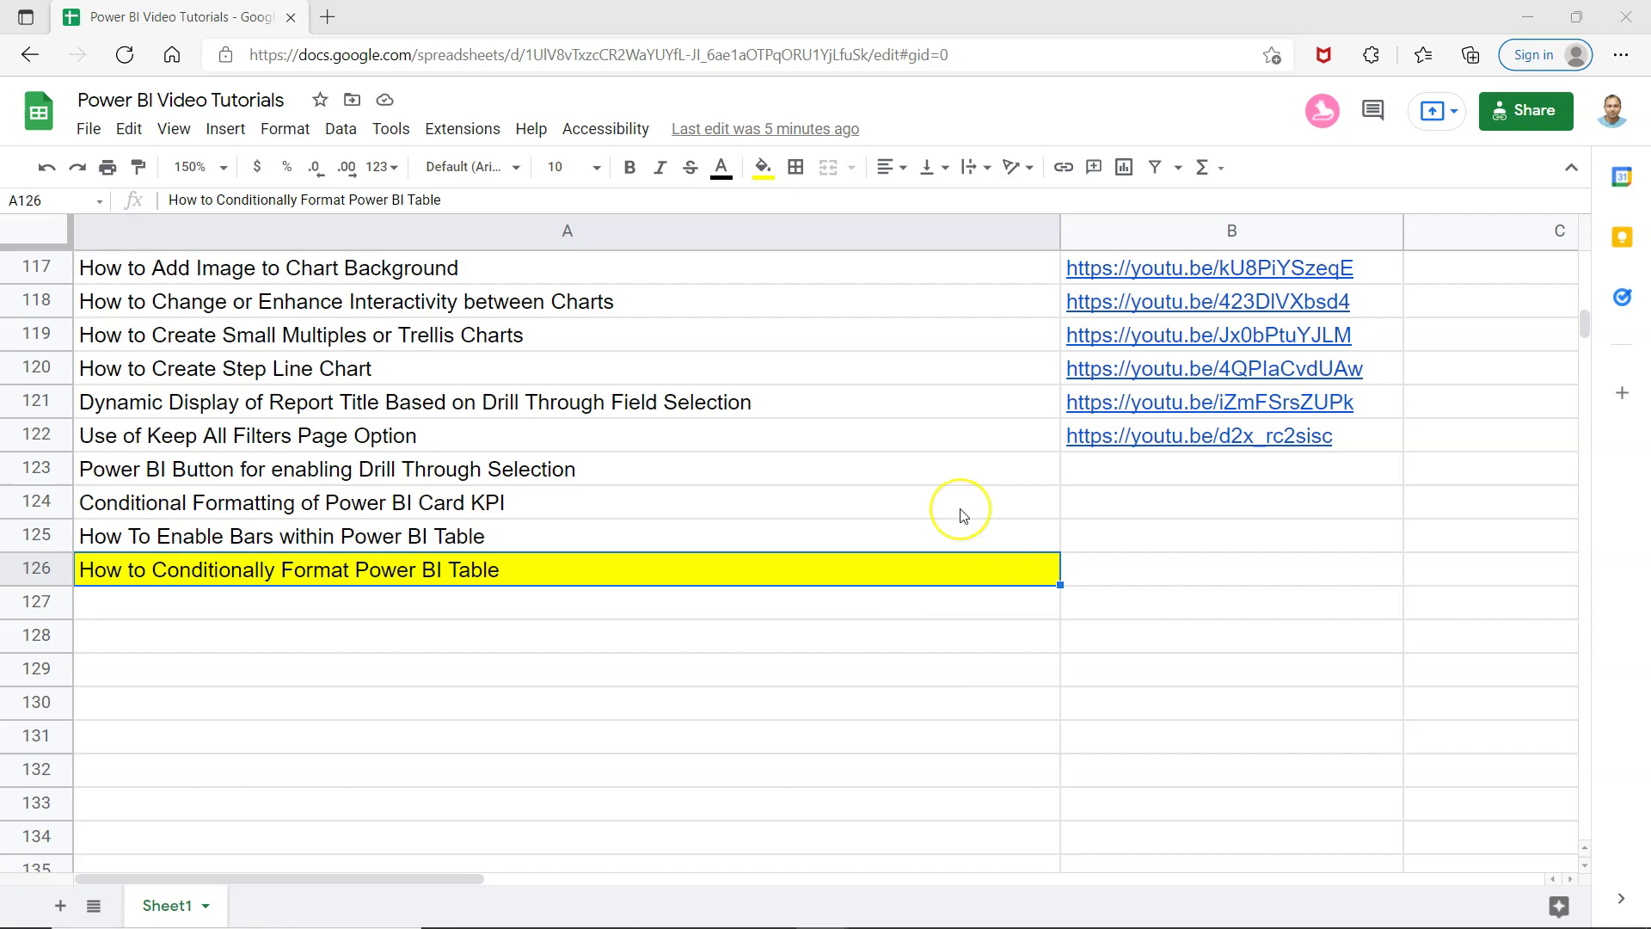
Switch to Power BI Desktop and remove the data bars conditional formatting from the table's Sales column.
{"action": "key", "text": "alt+Tab"}
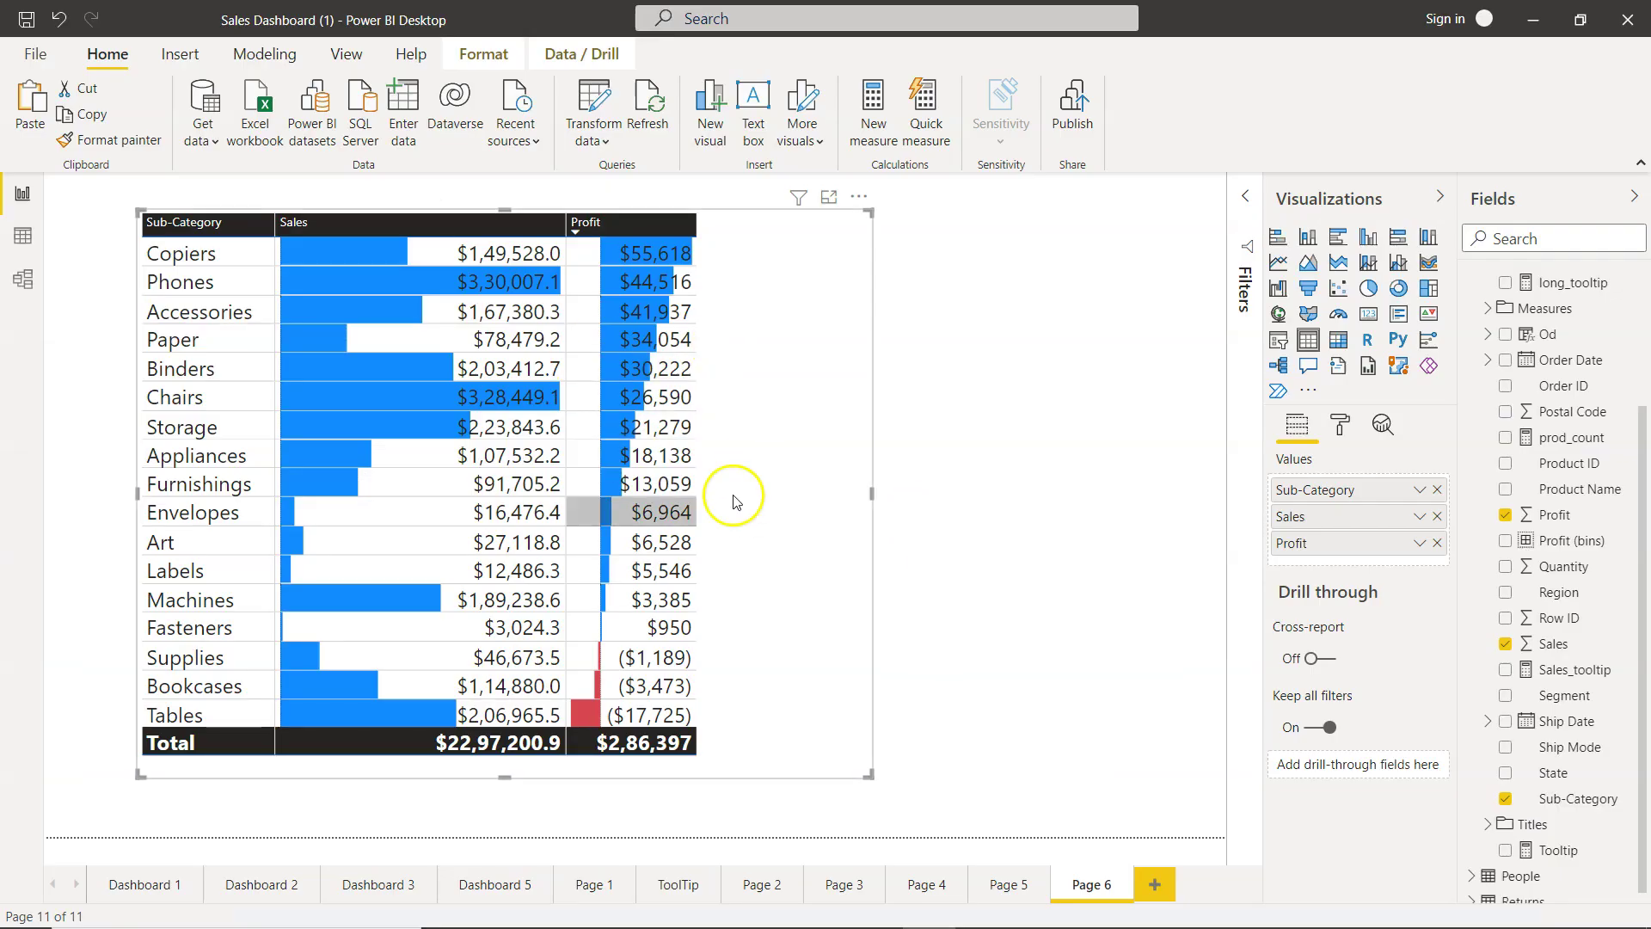
{"action": "mouse_move", "coordinate": [648, 499]}
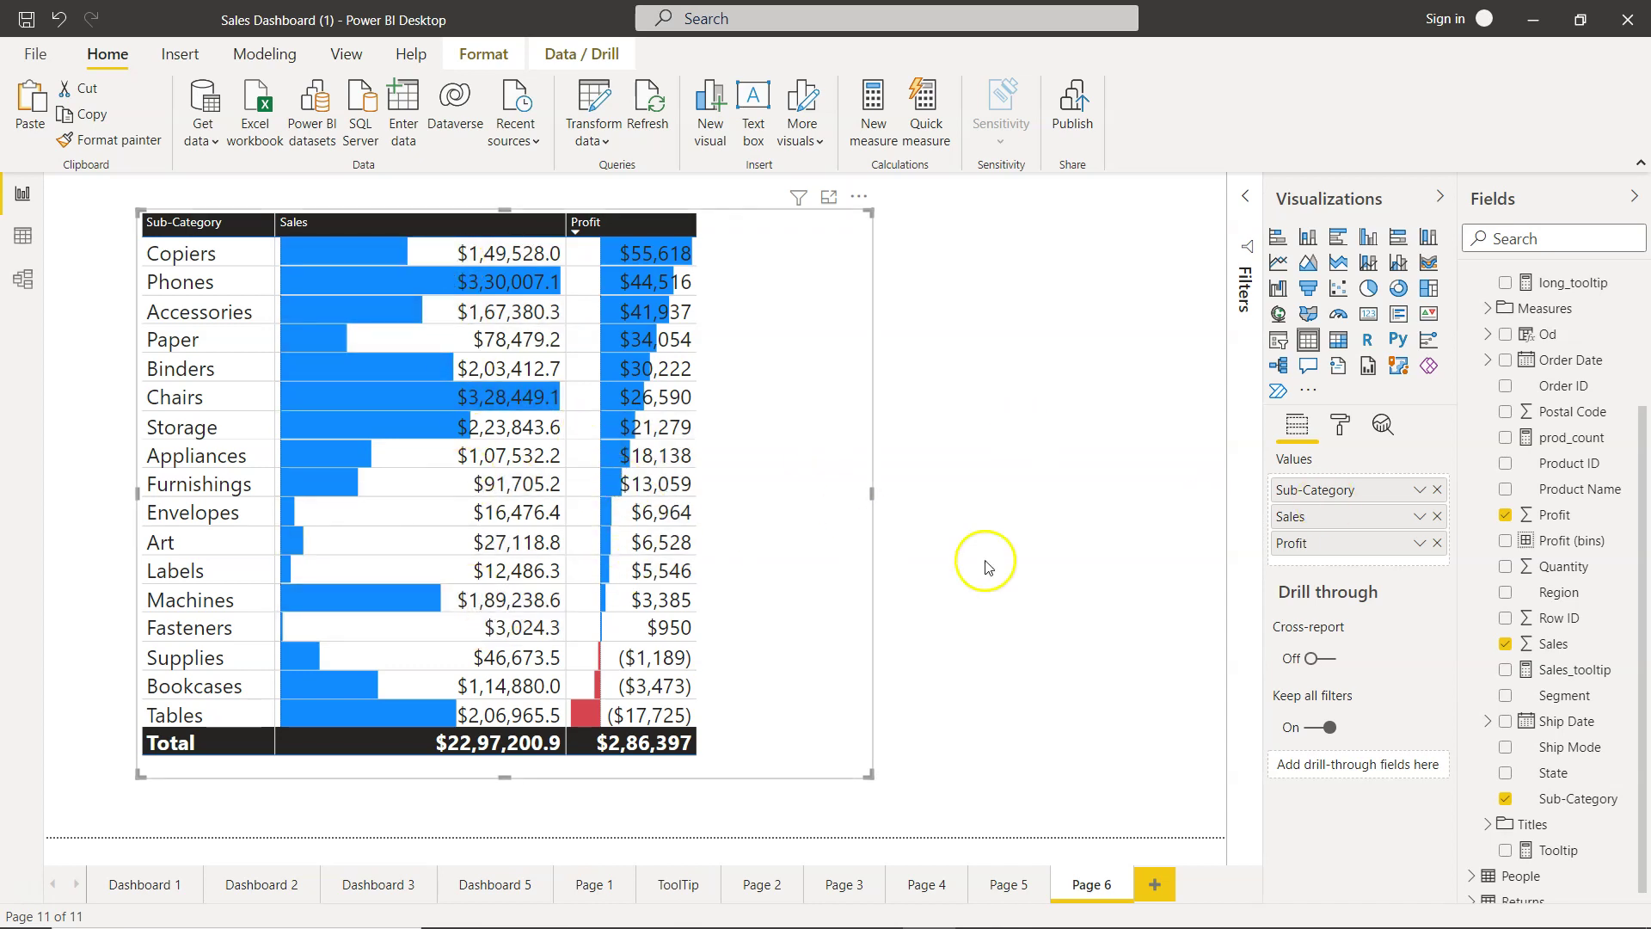
{"action": "left_click", "coordinate": [1419, 515]}
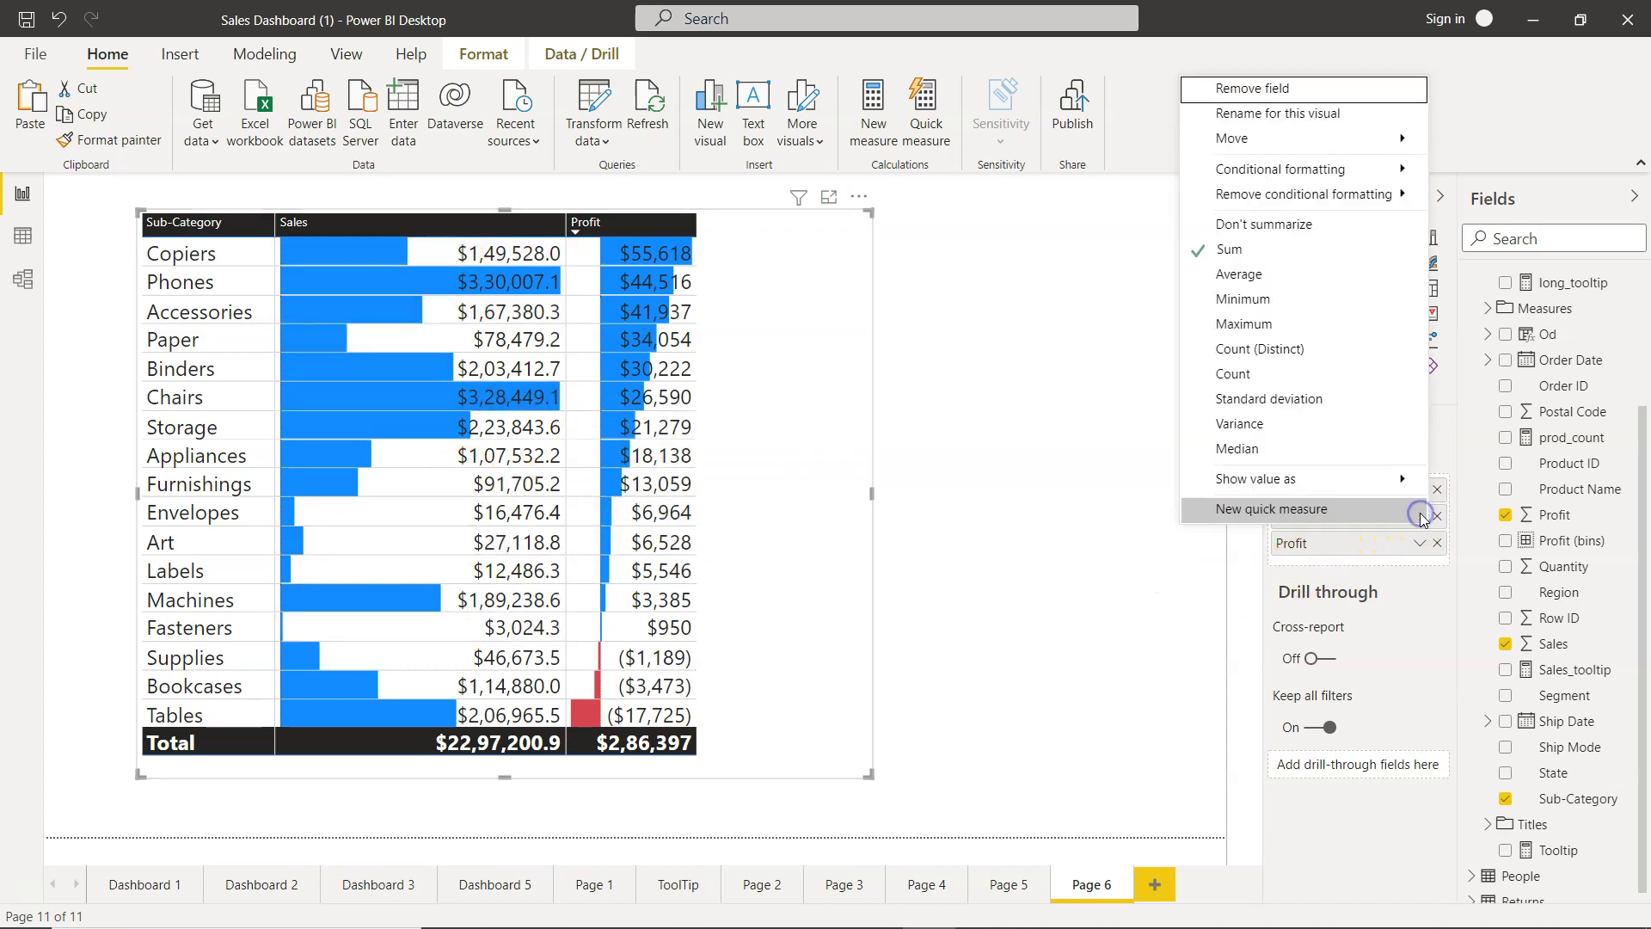
{"action": "mouse_move", "coordinate": [1368, 139]}
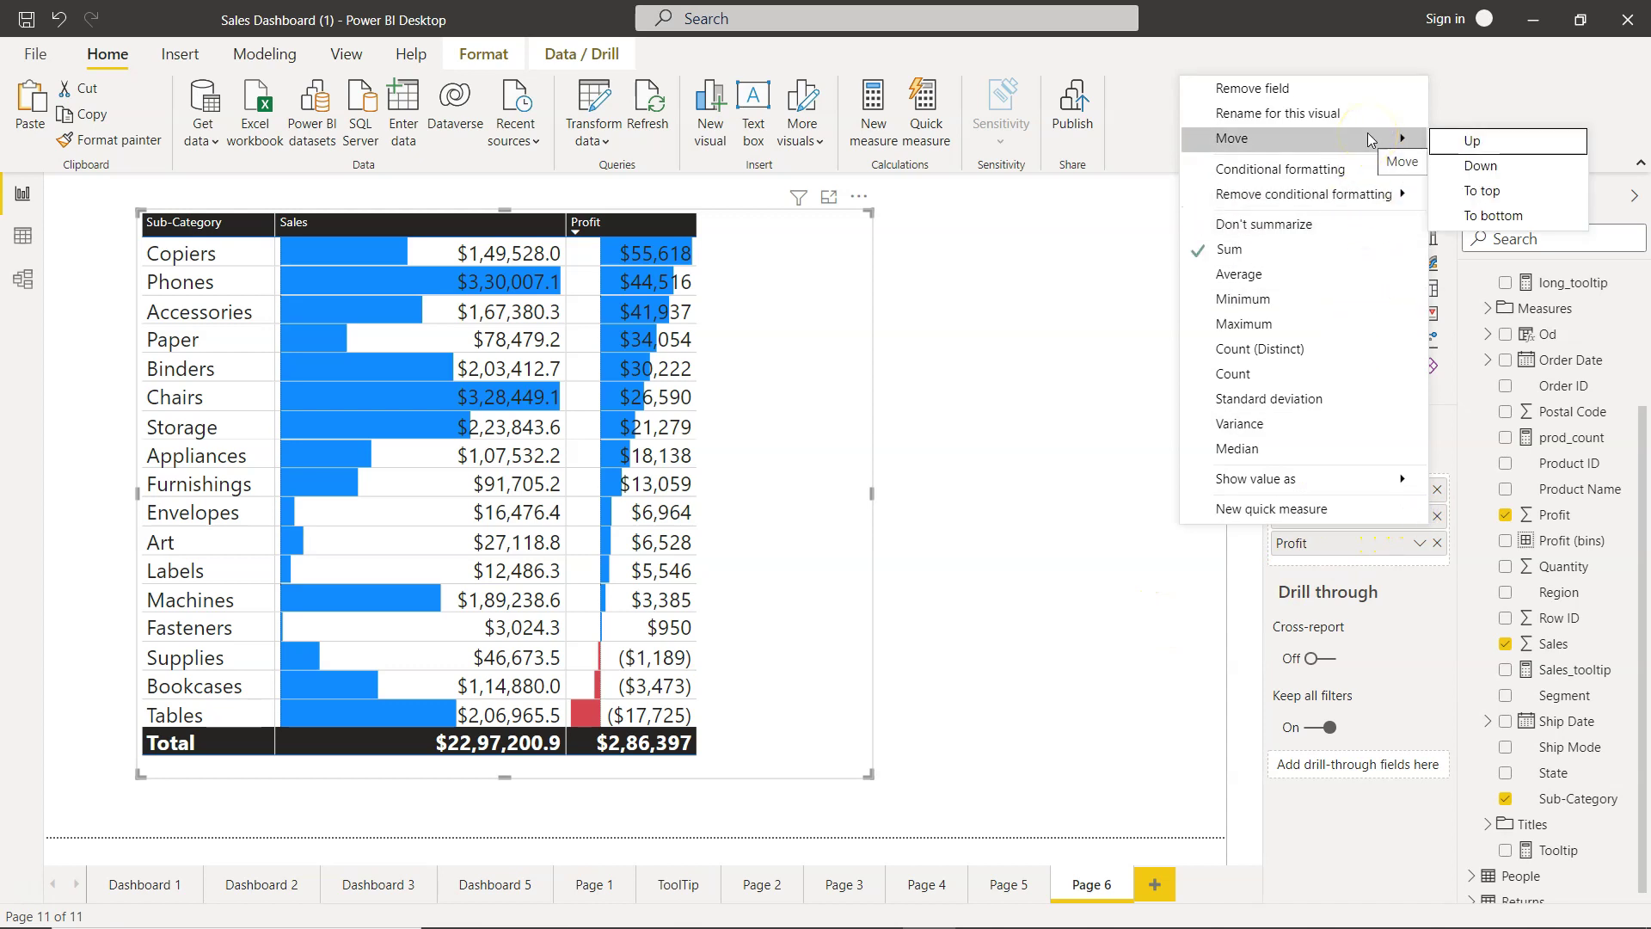
{"action": "mouse_move", "coordinate": [1378, 198]}
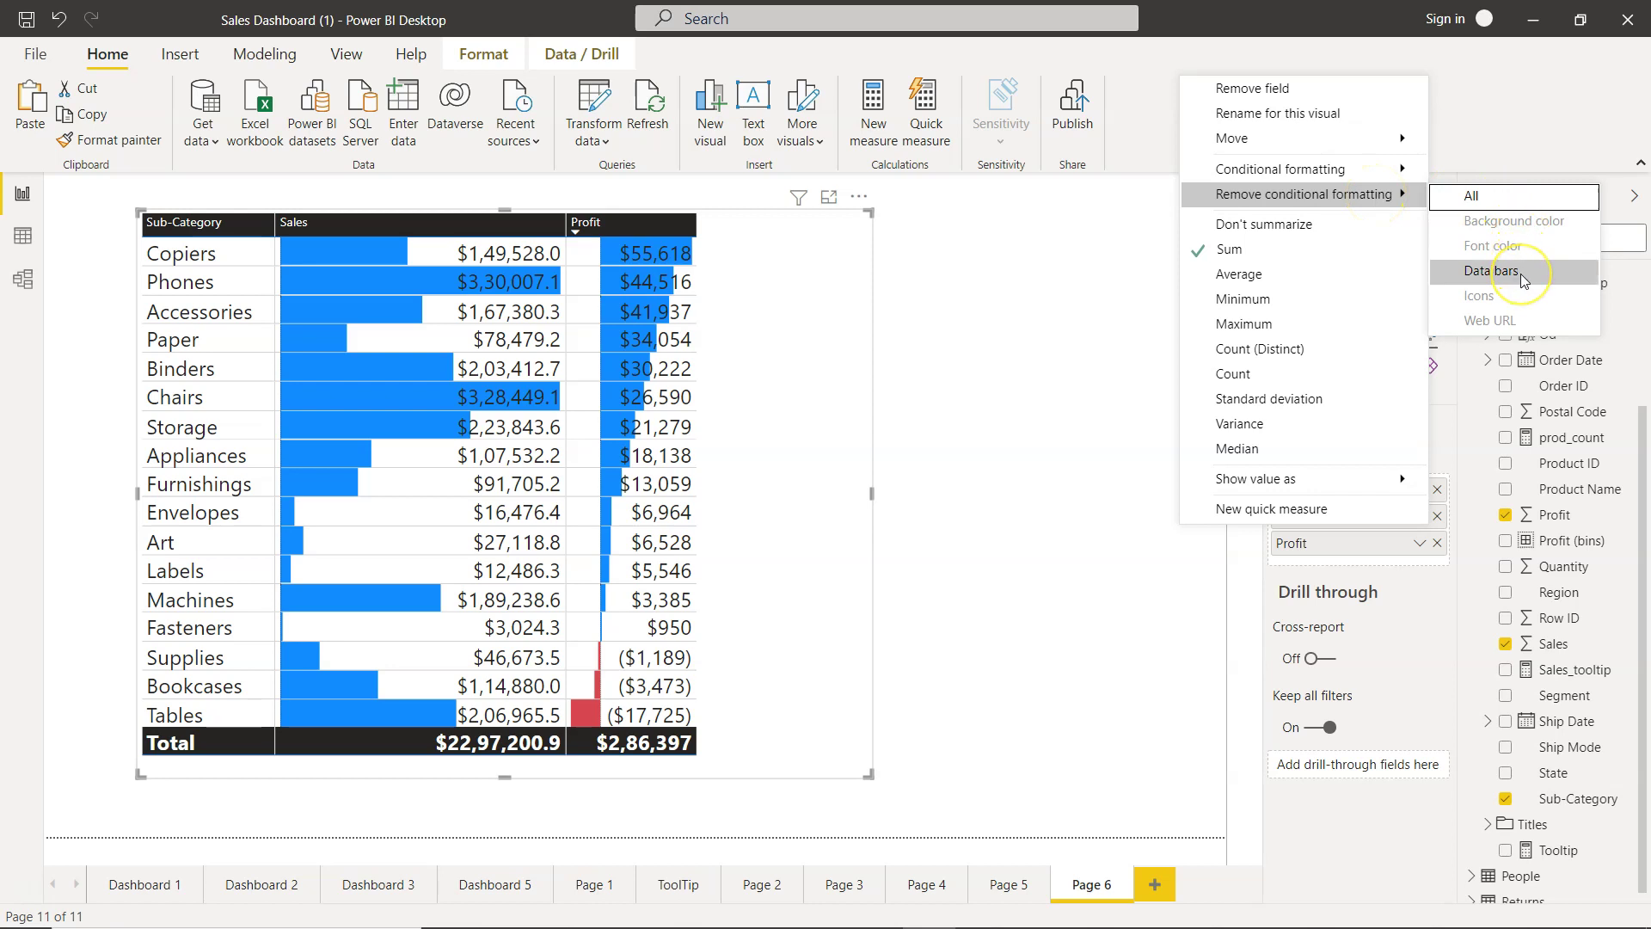
{"action": "left_click", "coordinate": [1490, 271]}
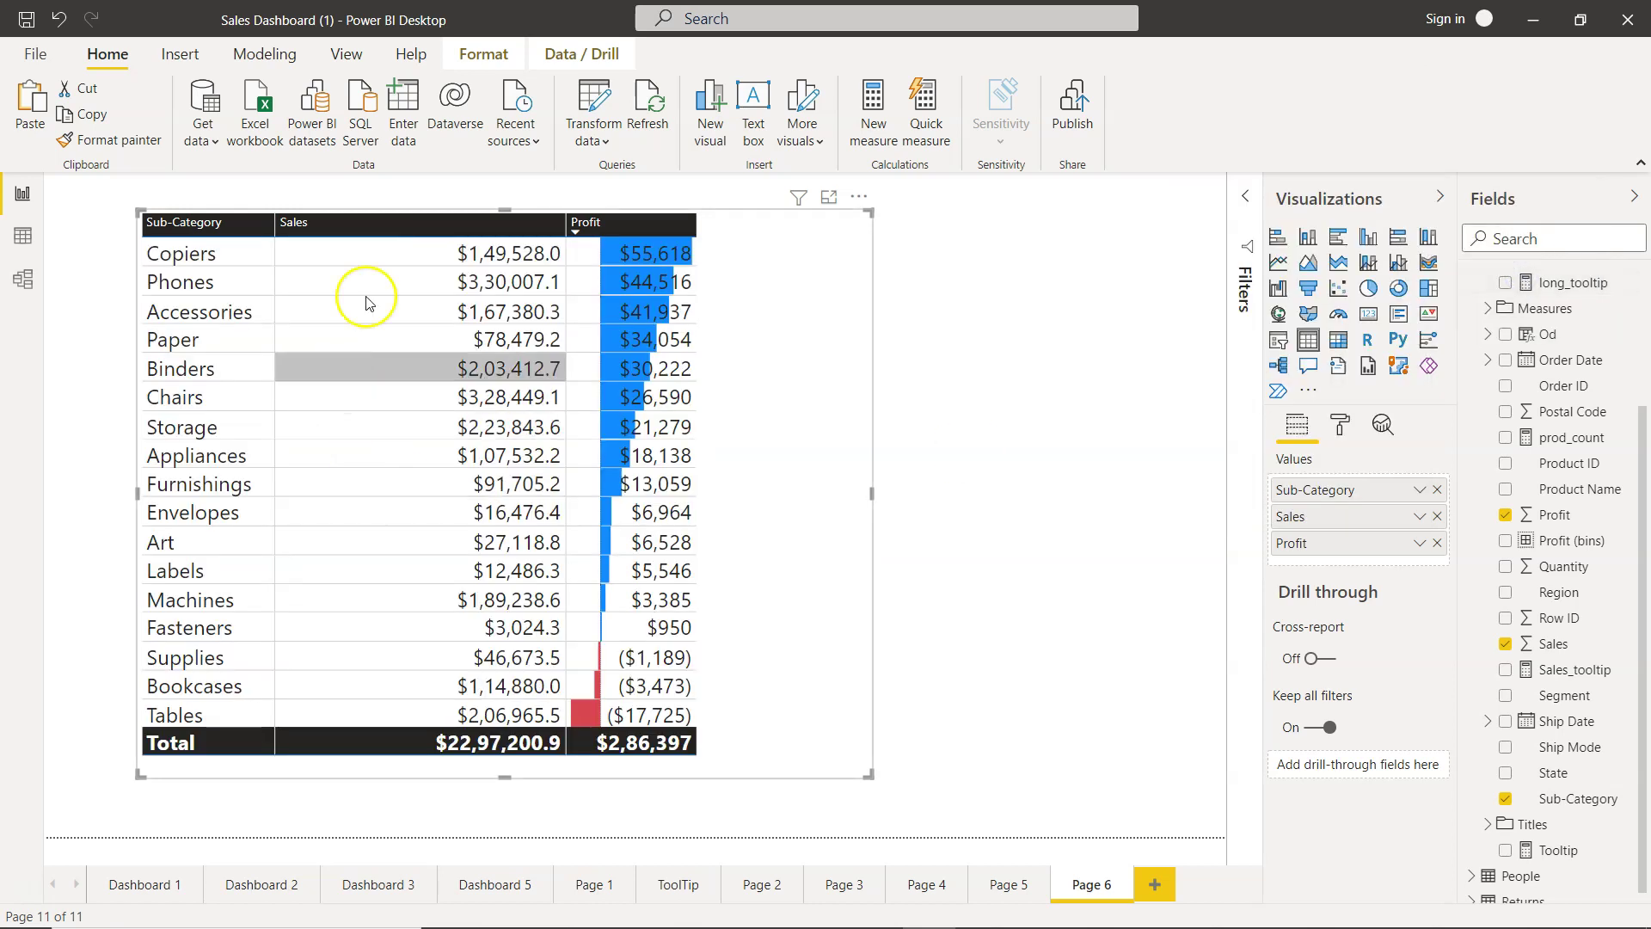
Start background color conditional formatting for the Sales column and set its format style to Rules.
{"action": "left_click", "coordinate": [1419, 517]}
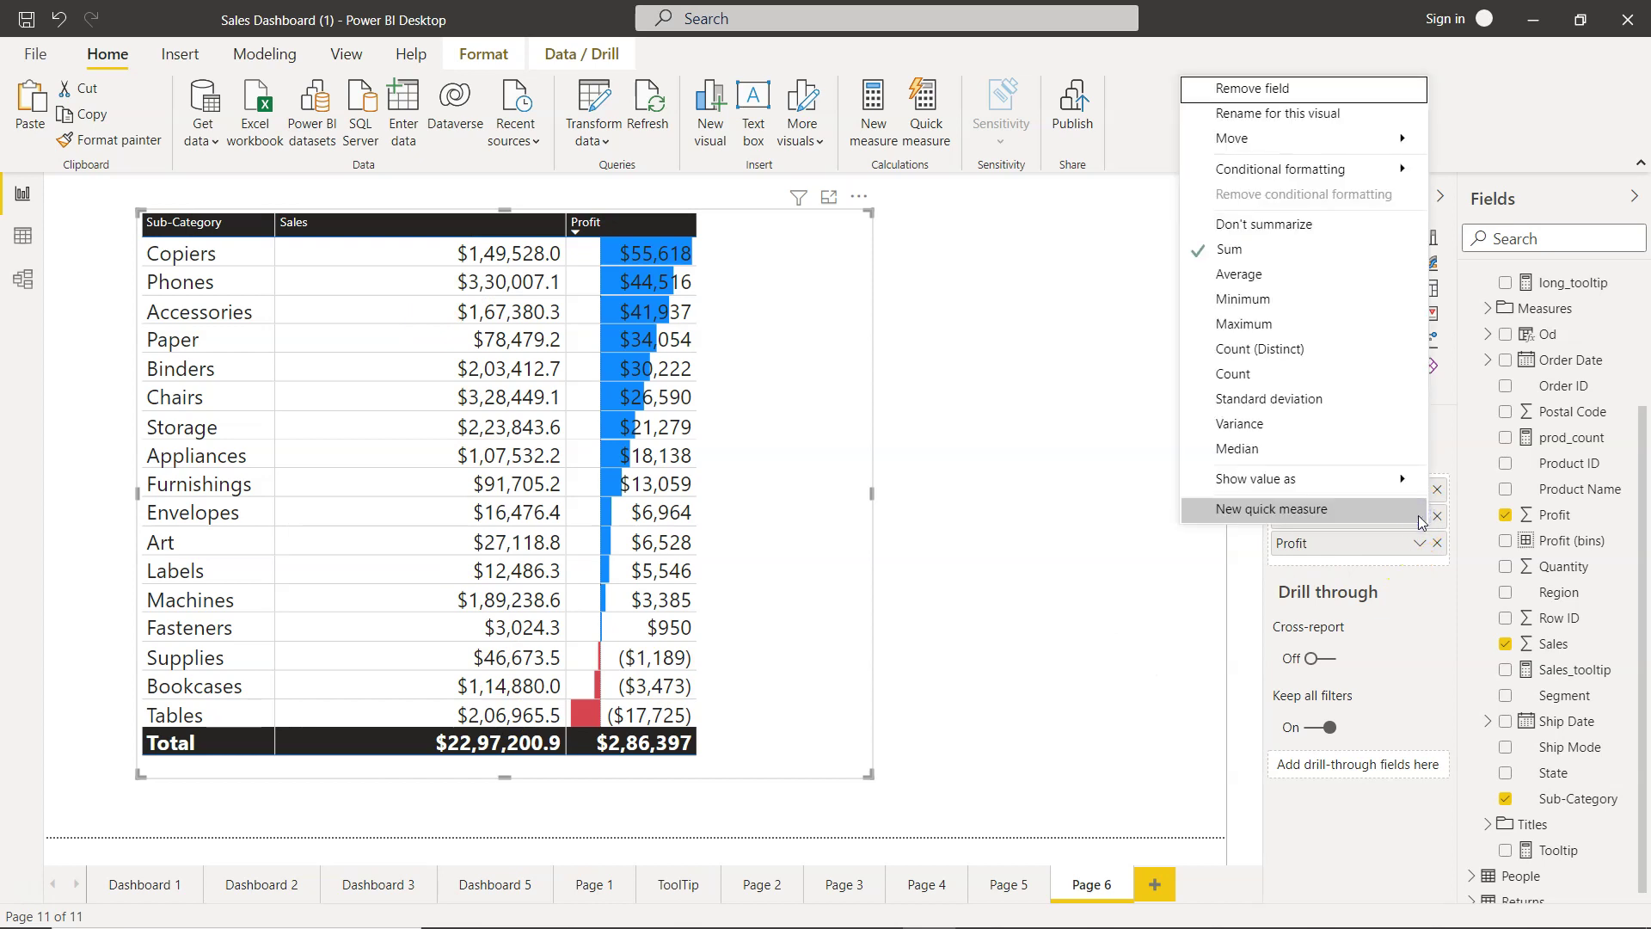
{"action": "mouse_move", "coordinate": [1346, 176]}
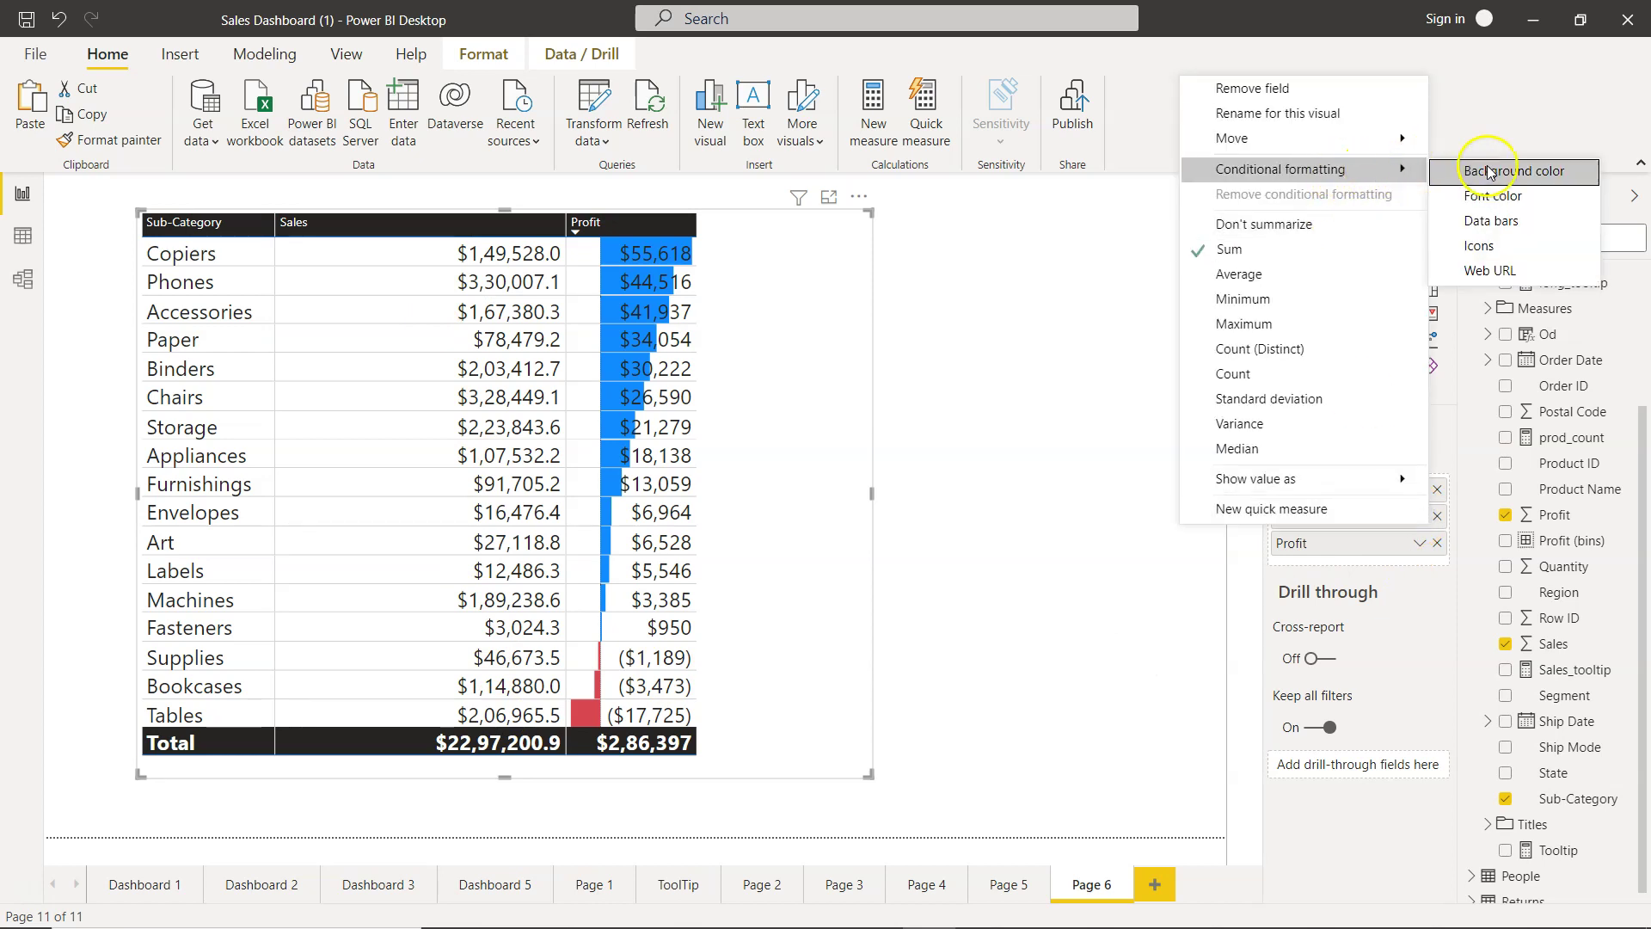
{"action": "left_click", "coordinate": [1534, 177]}
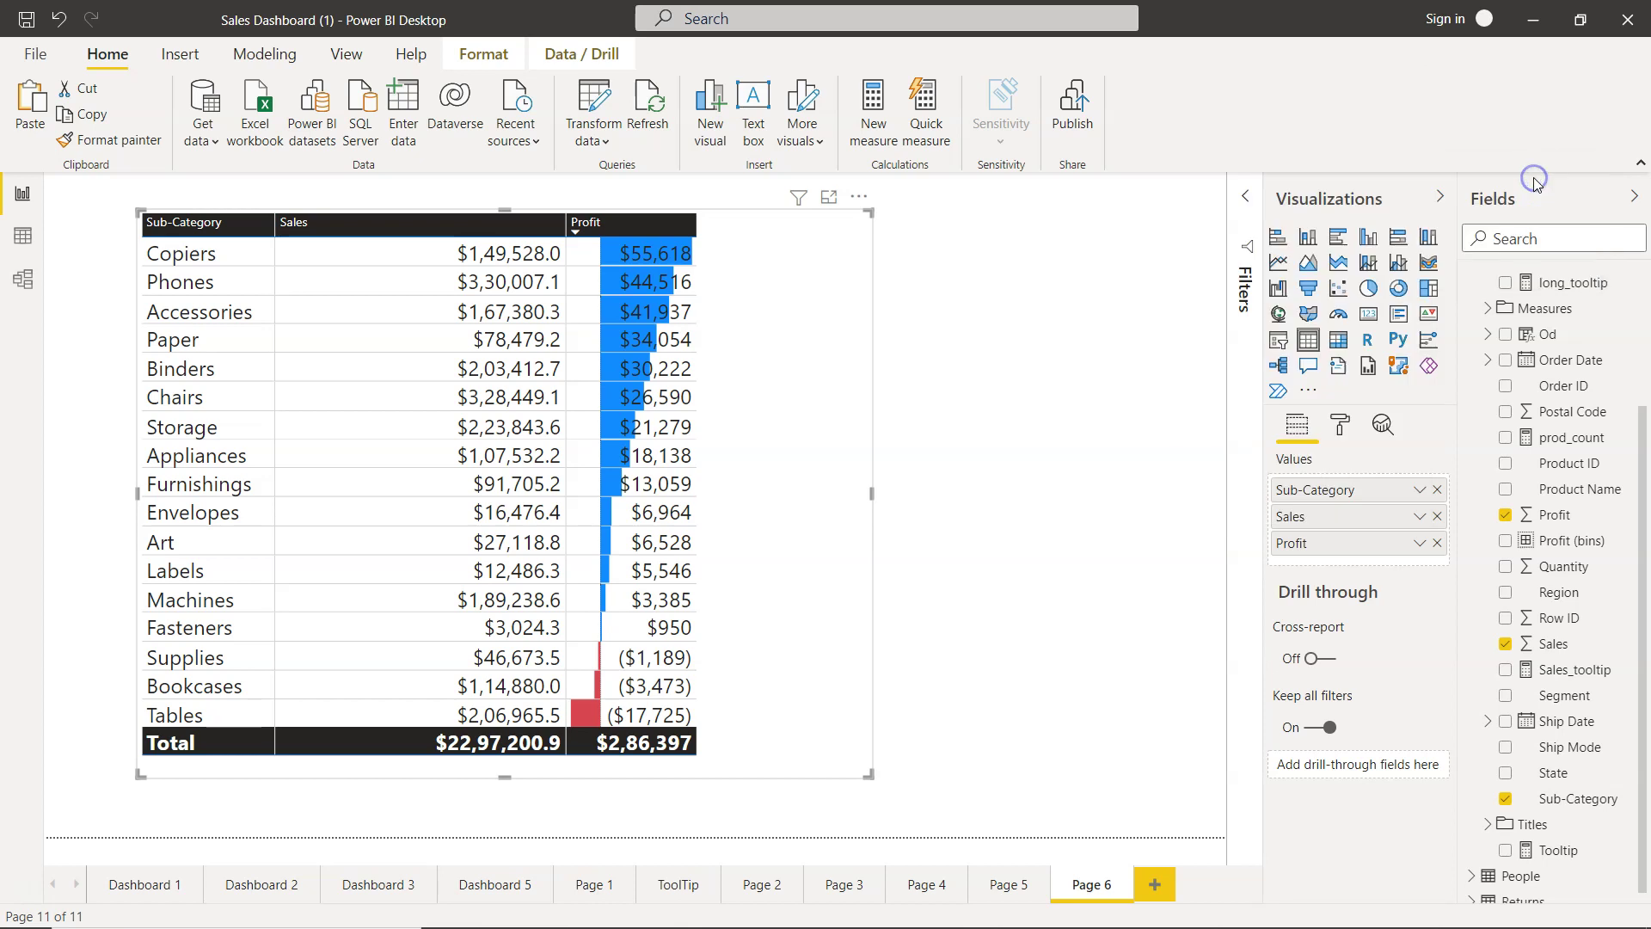
{"action": "left_click_drag", "start_coordinate": [951, 125], "coordinate": [1076, 144]}
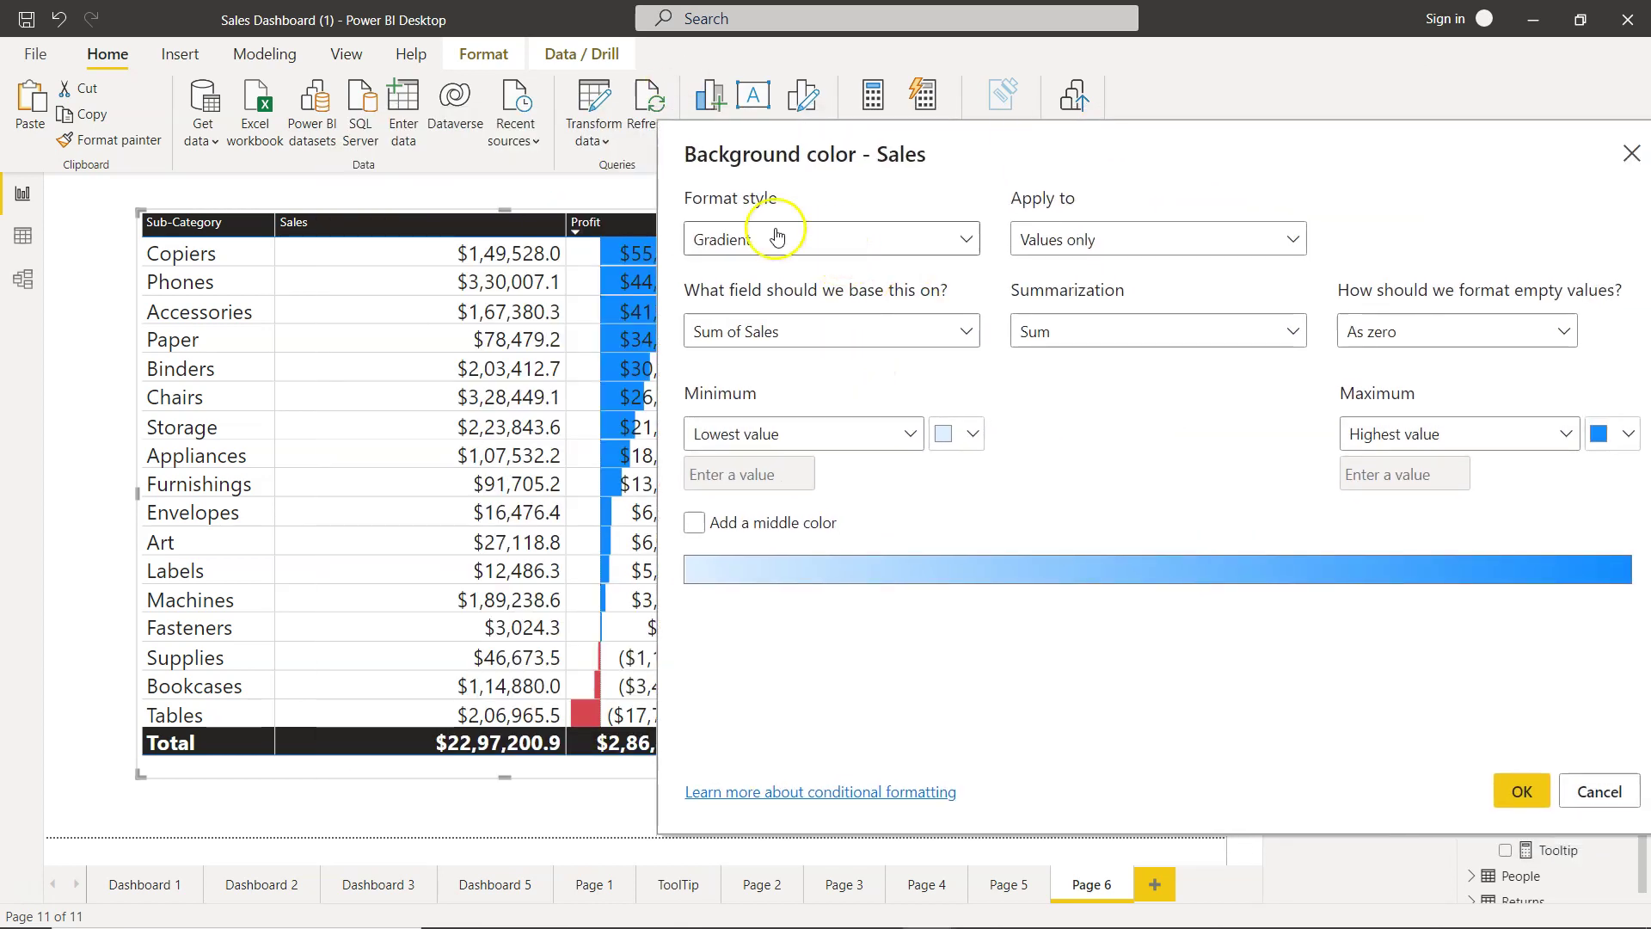
{"action": "left_click", "coordinate": [949, 252]}
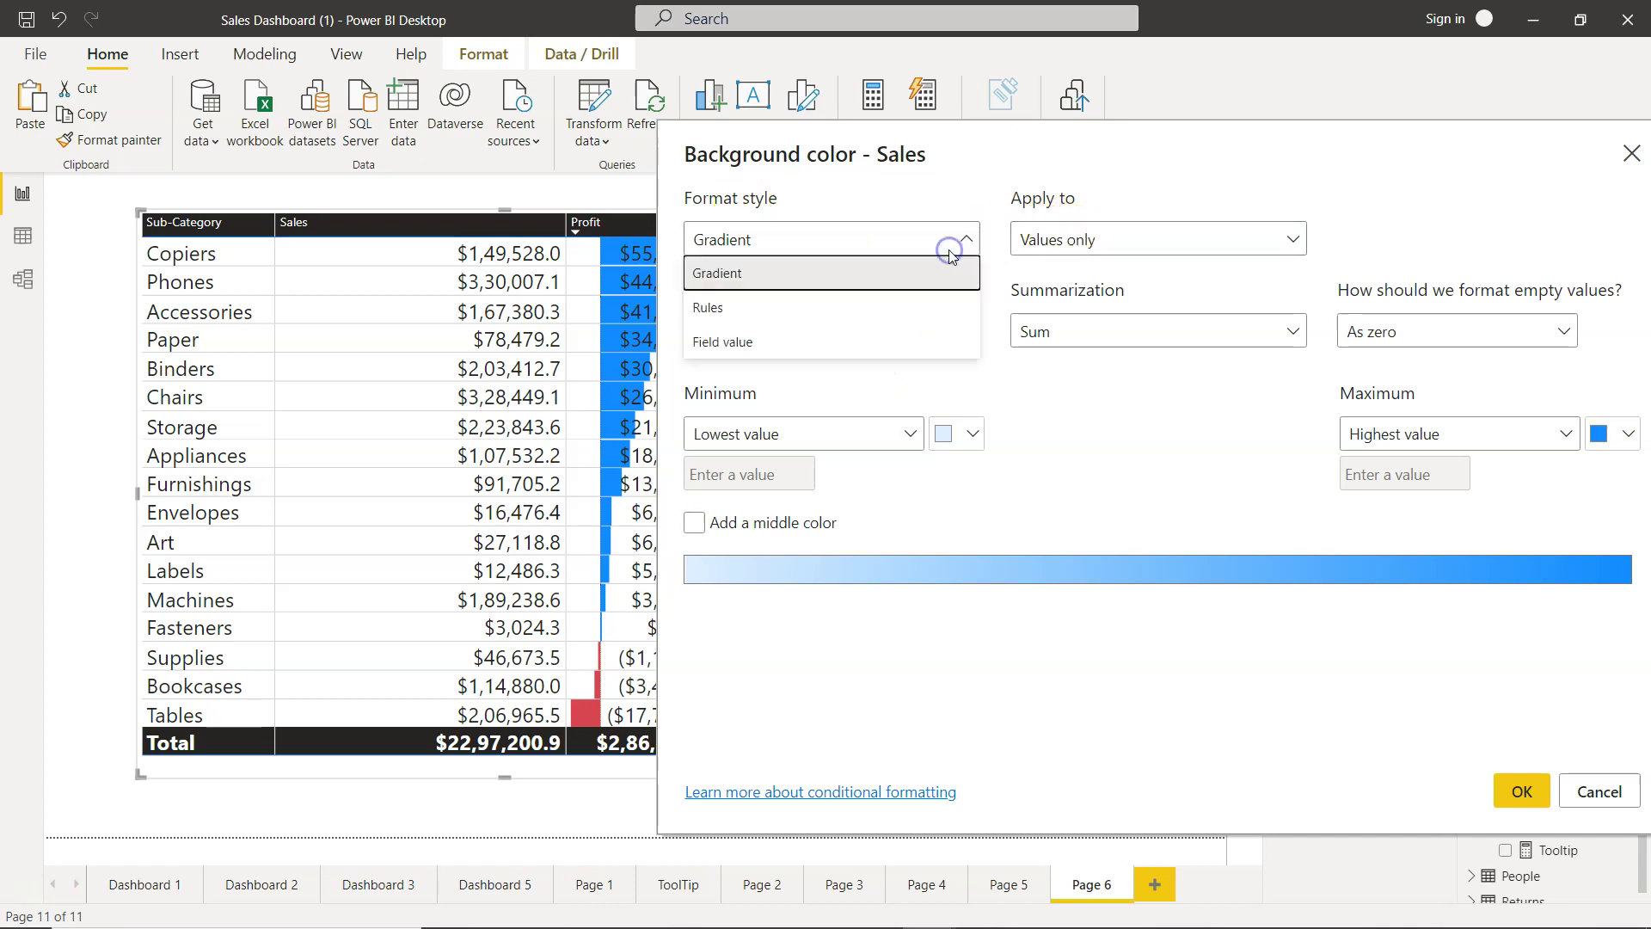
{"action": "left_click", "coordinate": [895, 313]}
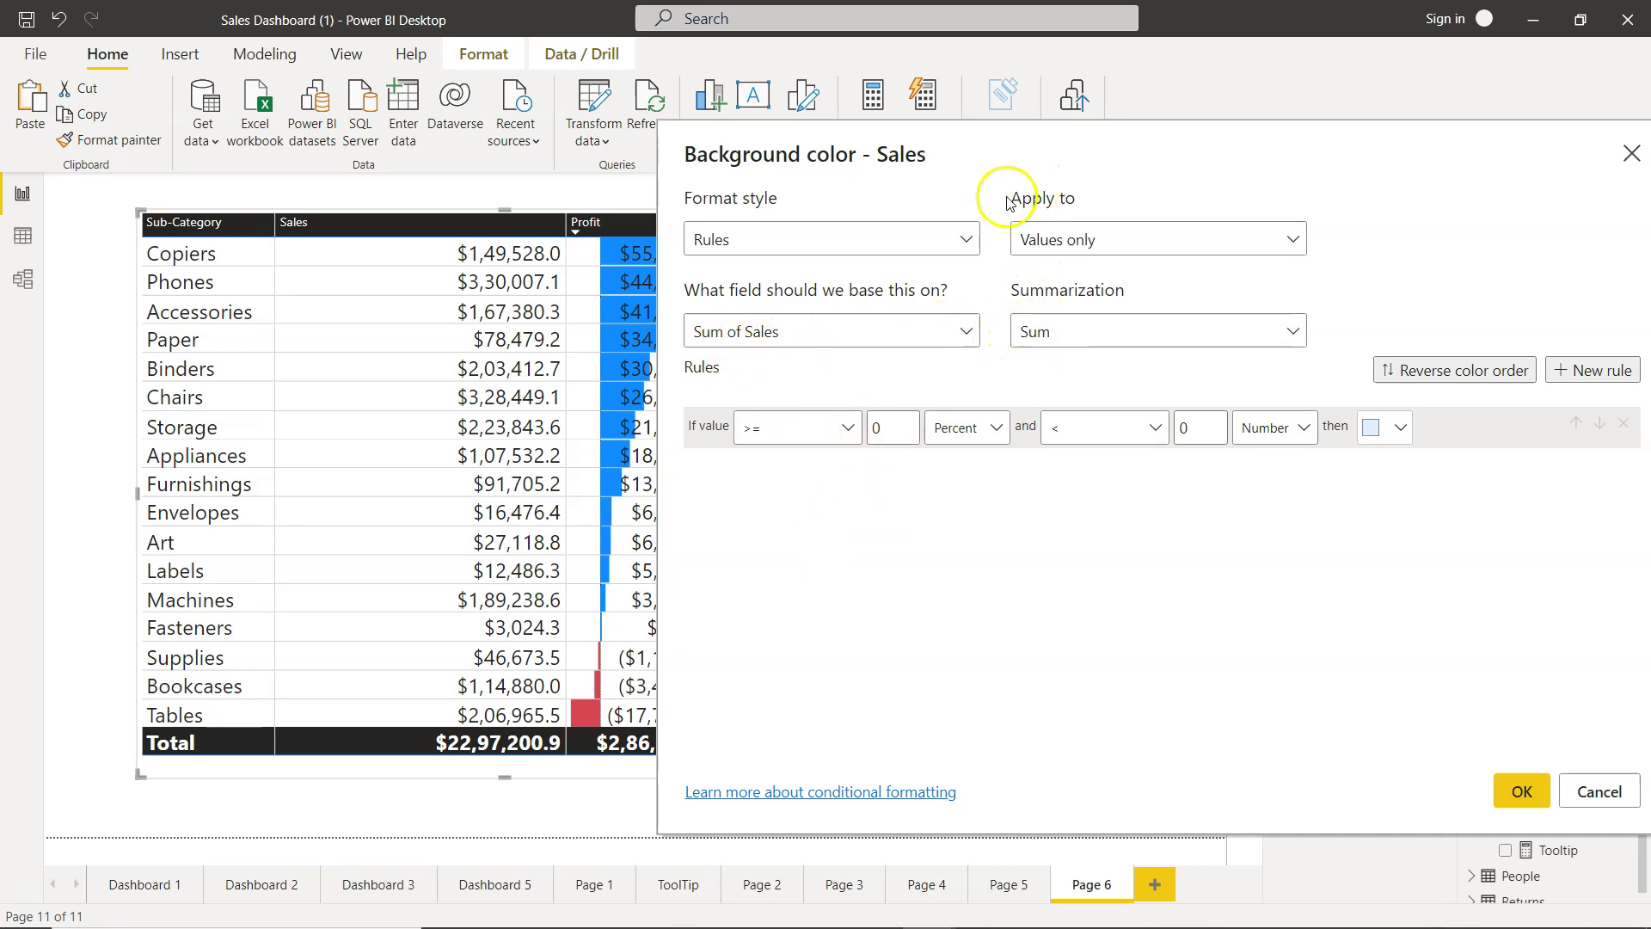
Define the first rule to color Sales values from 1 up to less than 100000, as numbers, in red.
{"action": "left_click", "coordinate": [879, 432]}
{"action": "key", "text": "BackSpace"}
{"action": "type", "text": "1"}
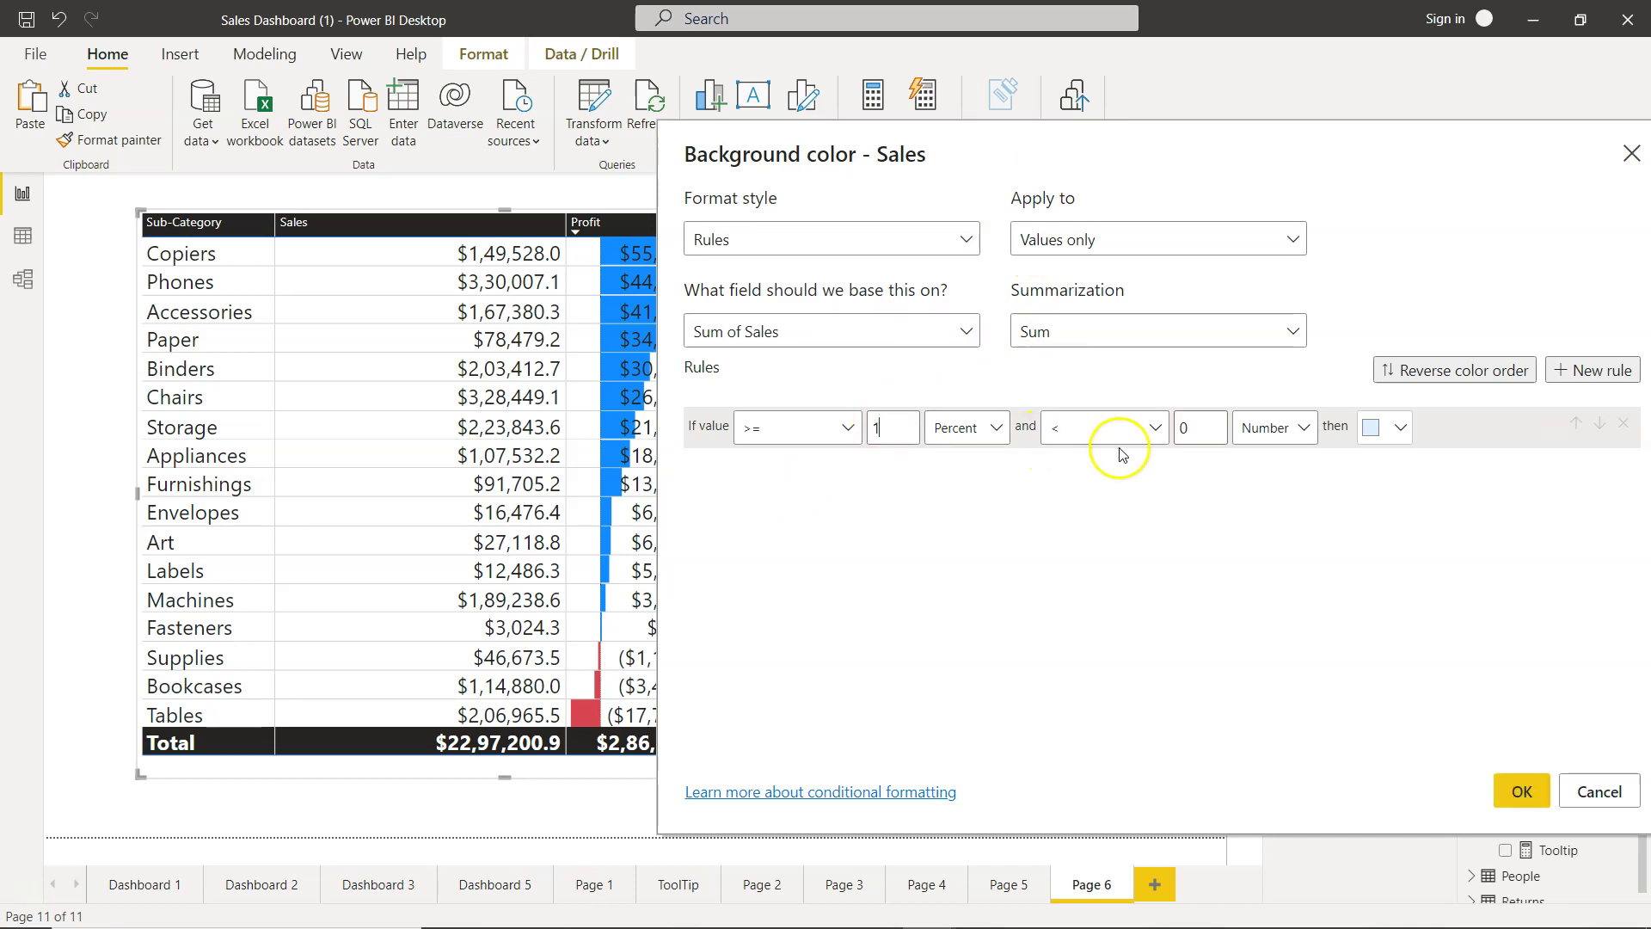
{"action": "left_click", "coordinate": [977, 436]}
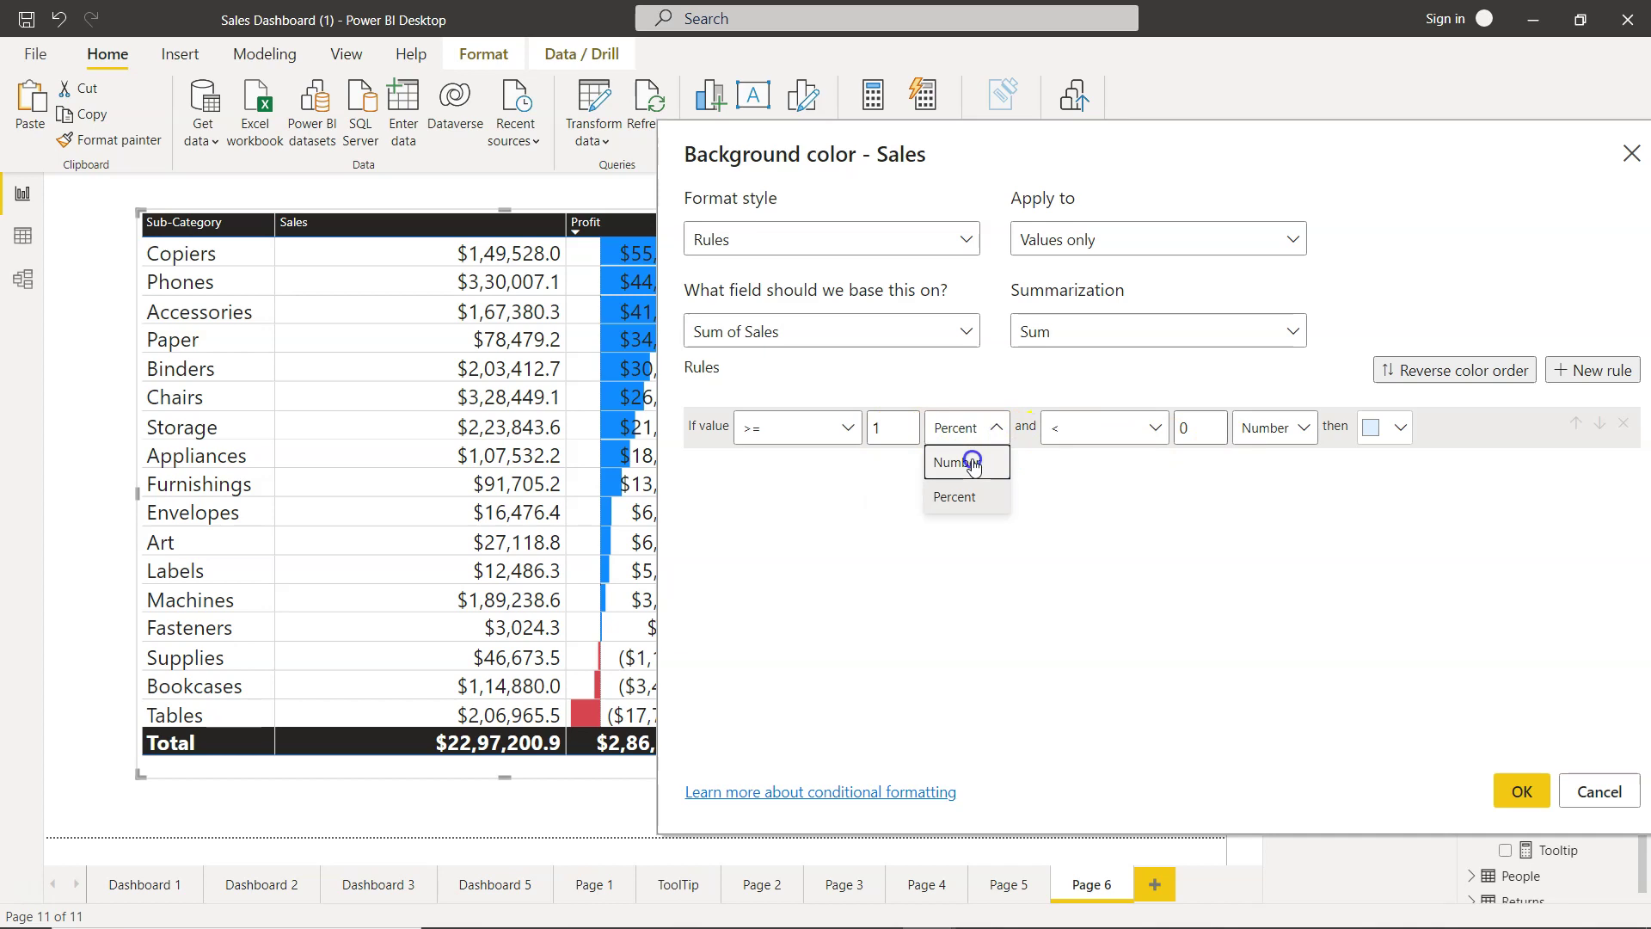
{"action": "left_click", "coordinate": [956, 462]}
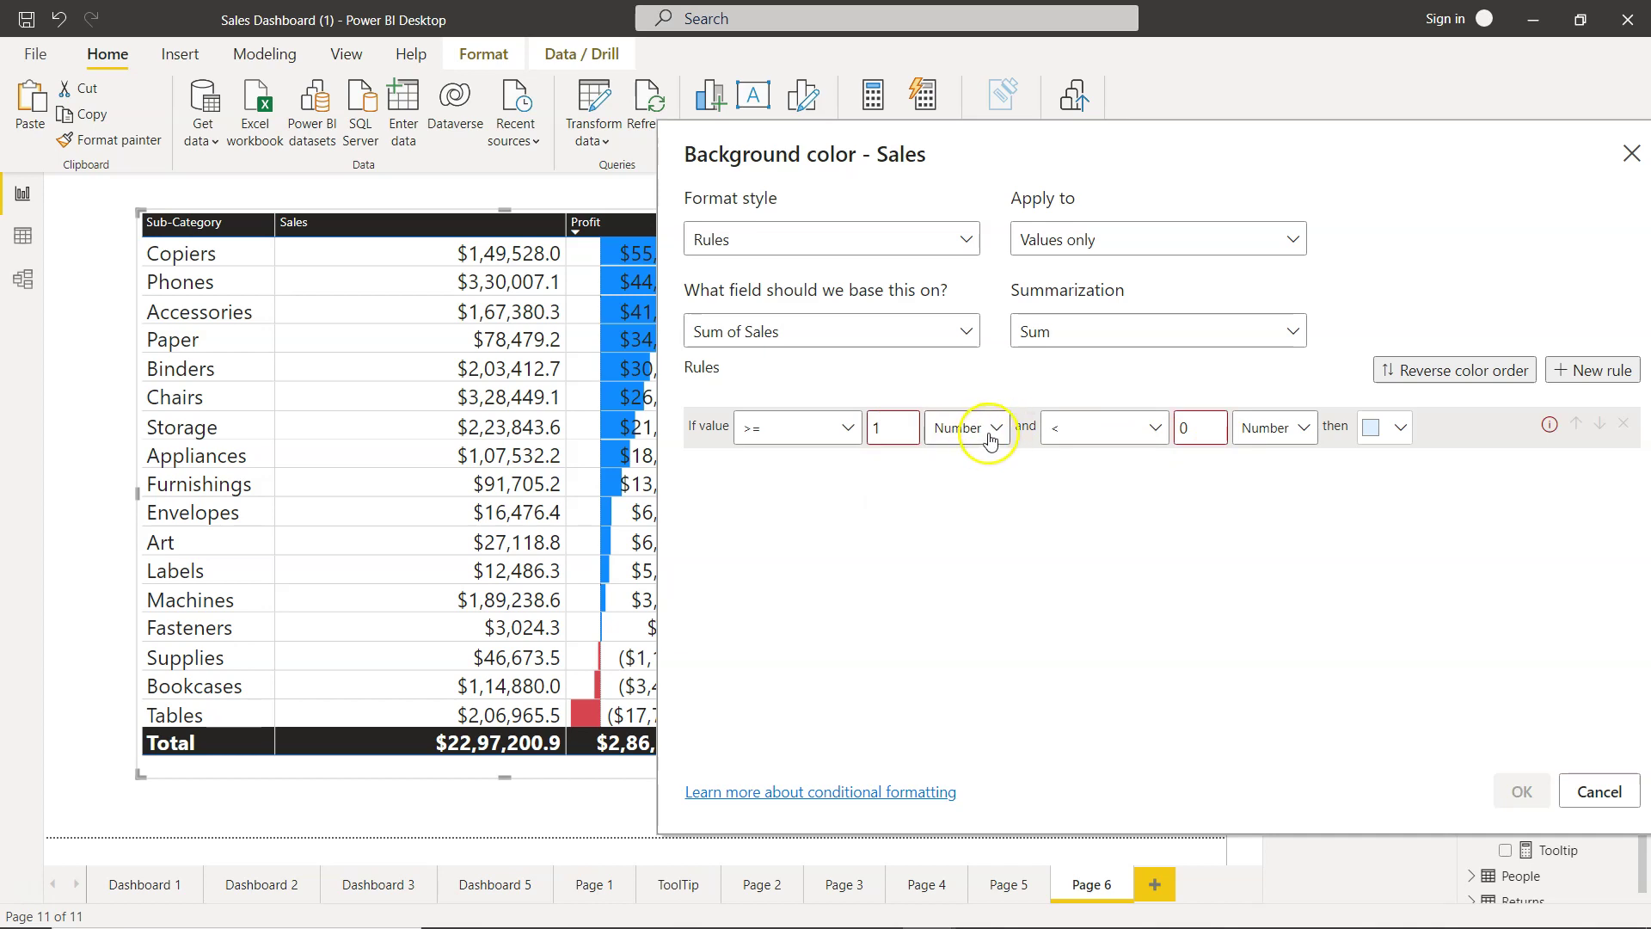
{"action": "left_click", "coordinate": [1027, 502]}
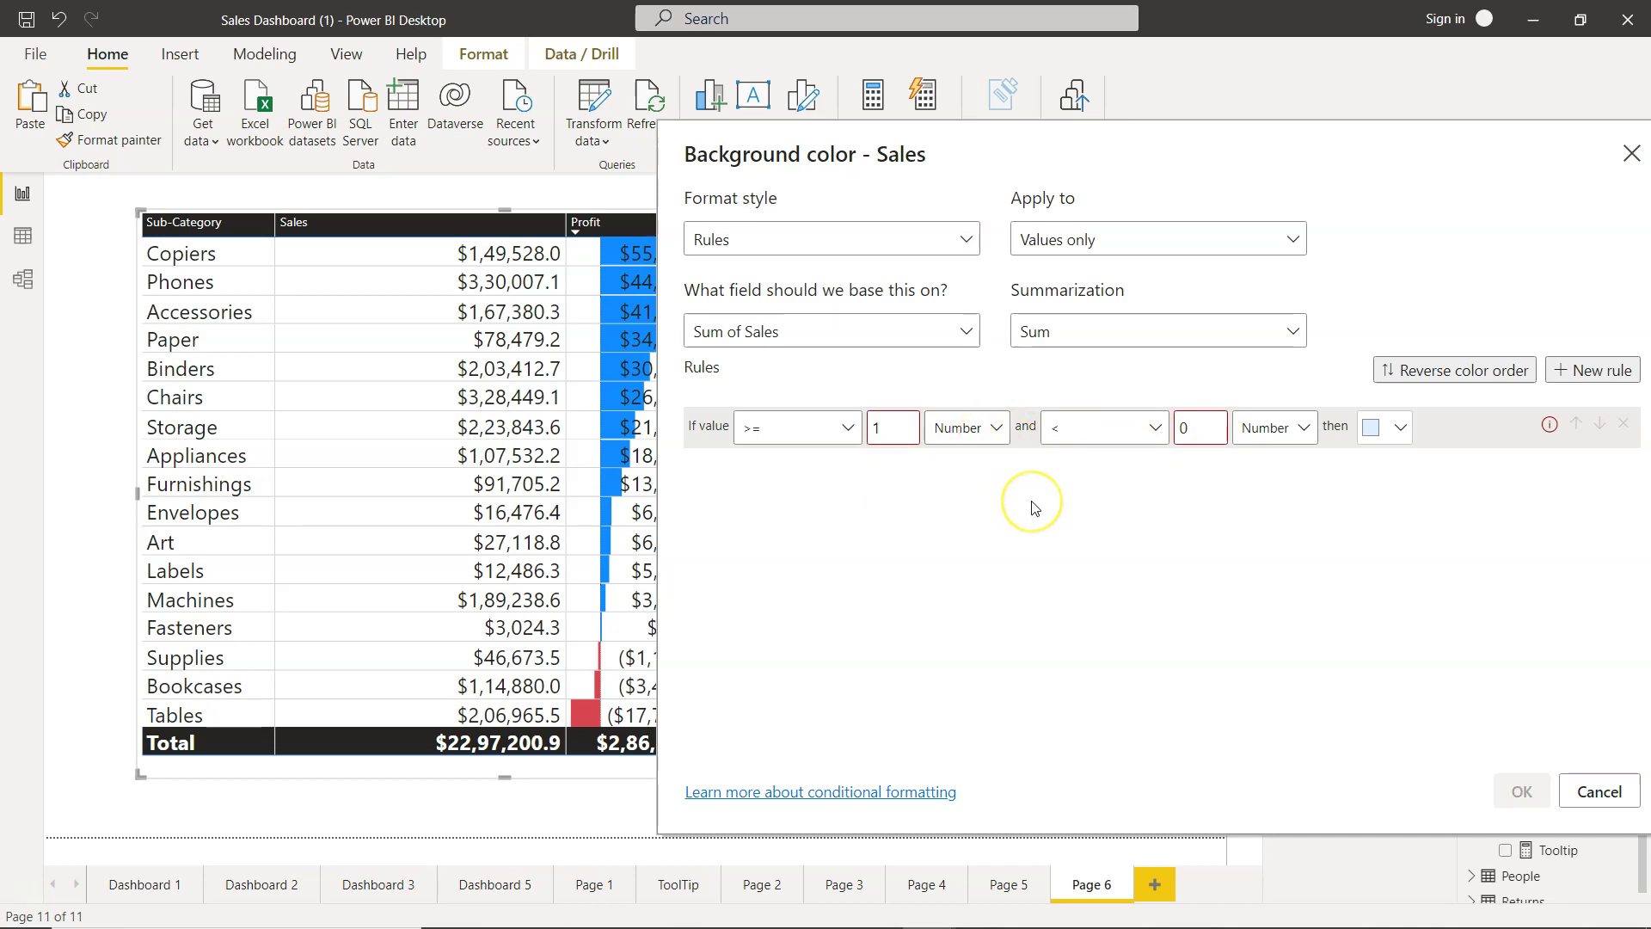
{"action": "left_click", "coordinate": [1204, 430]}
{"action": "key", "text": "BackSpace"}
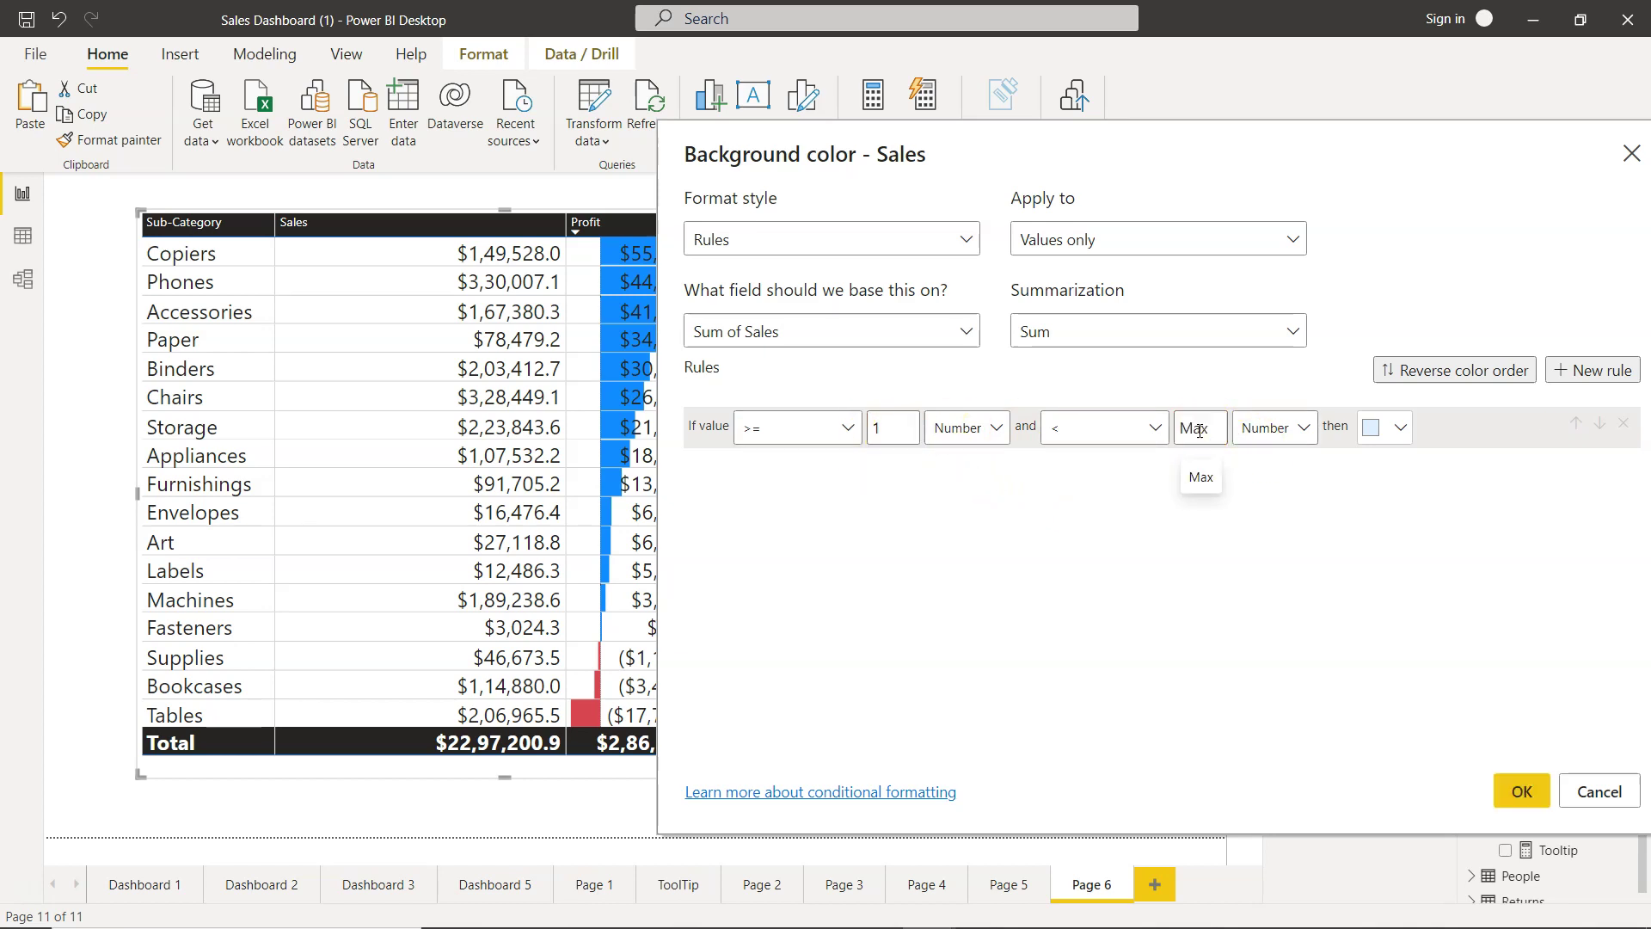
{"action": "type", "text": "100000"}
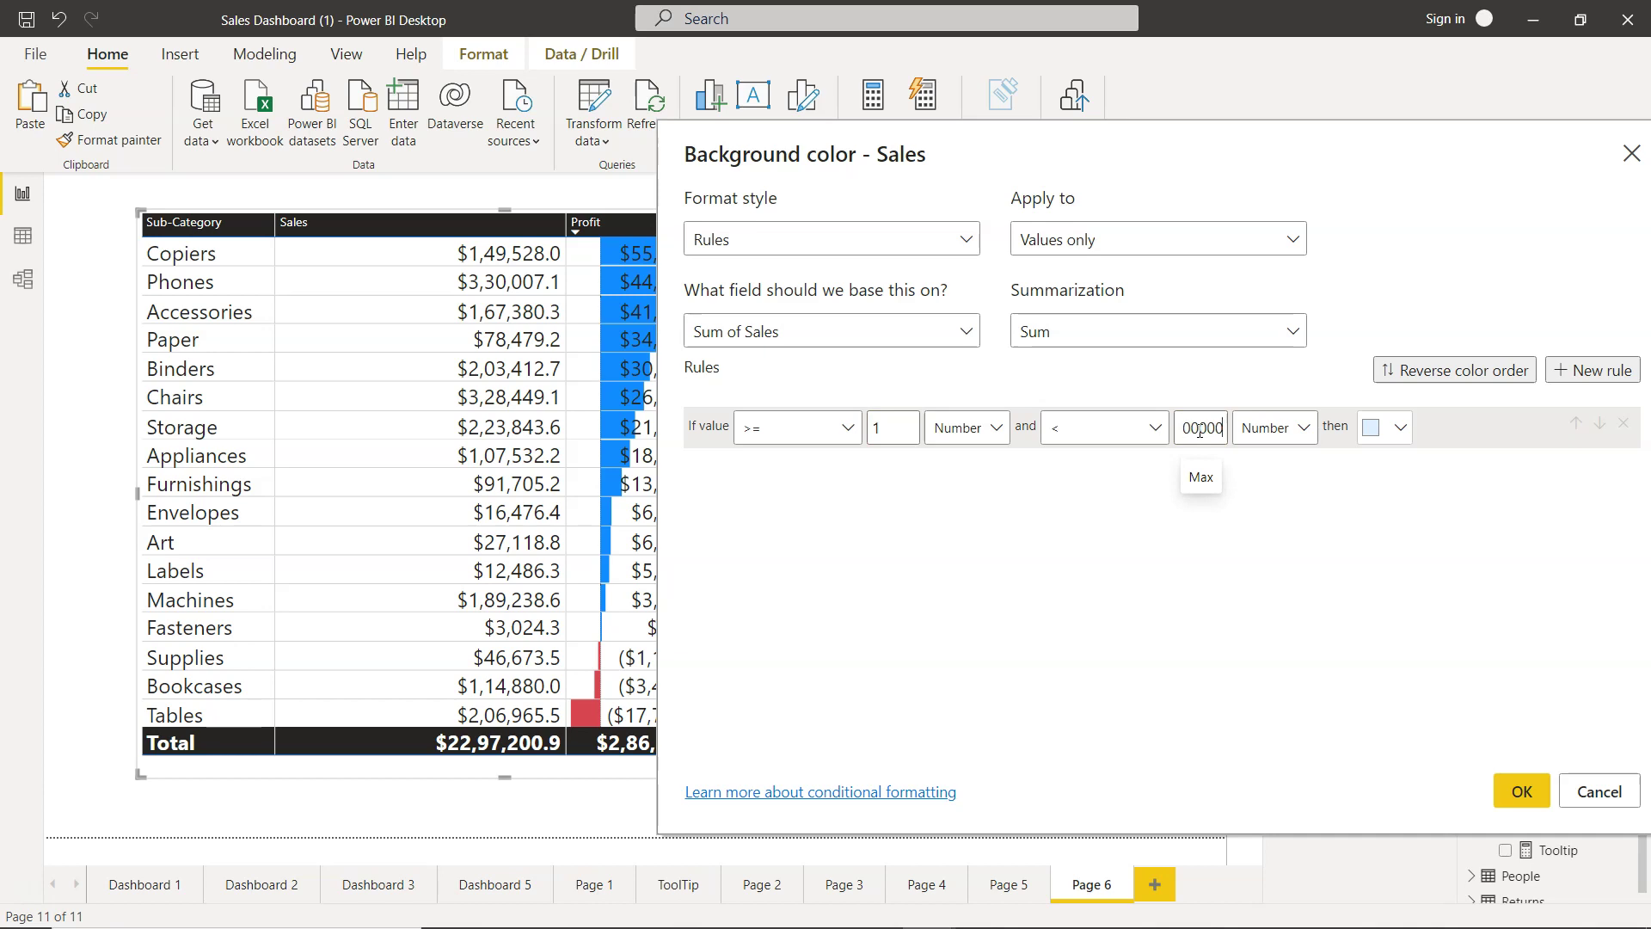
{"action": "left_click", "coordinate": [1382, 427]}
{"action": "left_click", "coordinate": [1519, 472]}
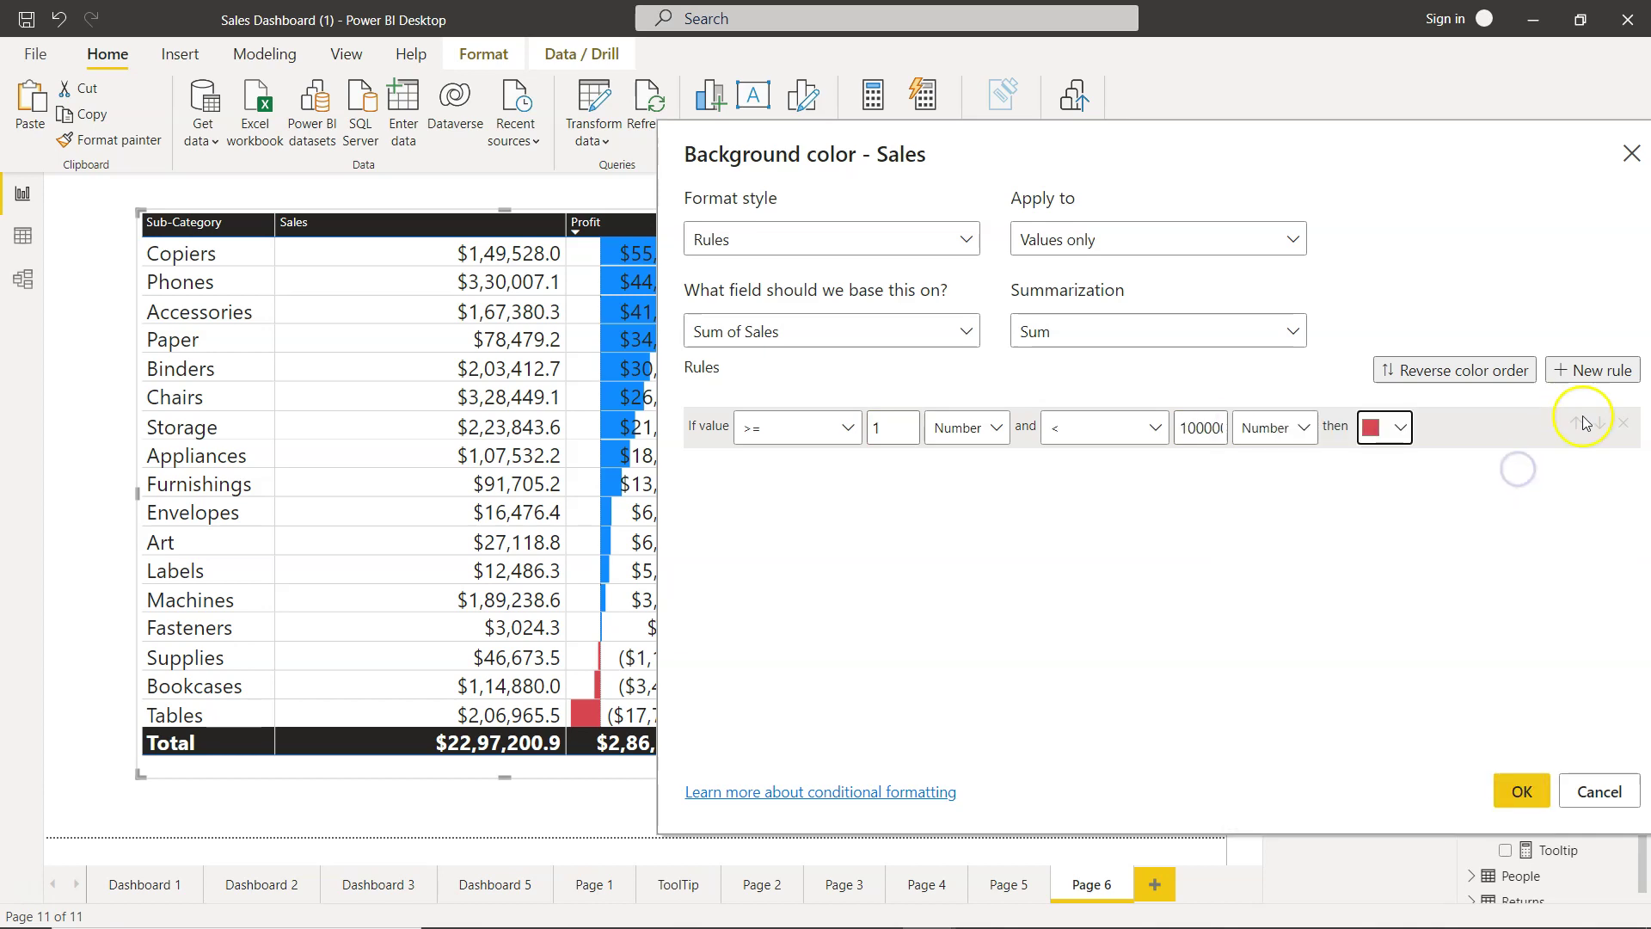
Add a second rule coloring Sales values from 100000 up to less than 1000000, as numbers, in dark yellow.
{"action": "left_click", "coordinate": [1598, 369]}
{"action": "left_click", "coordinate": [893, 466]}
{"action": "key", "text": "BackSpace"}
{"action": "type", "text": "100000"}
{"action": "left_click", "coordinate": [967, 467]}
{"action": "left_click", "coordinate": [955, 498]}
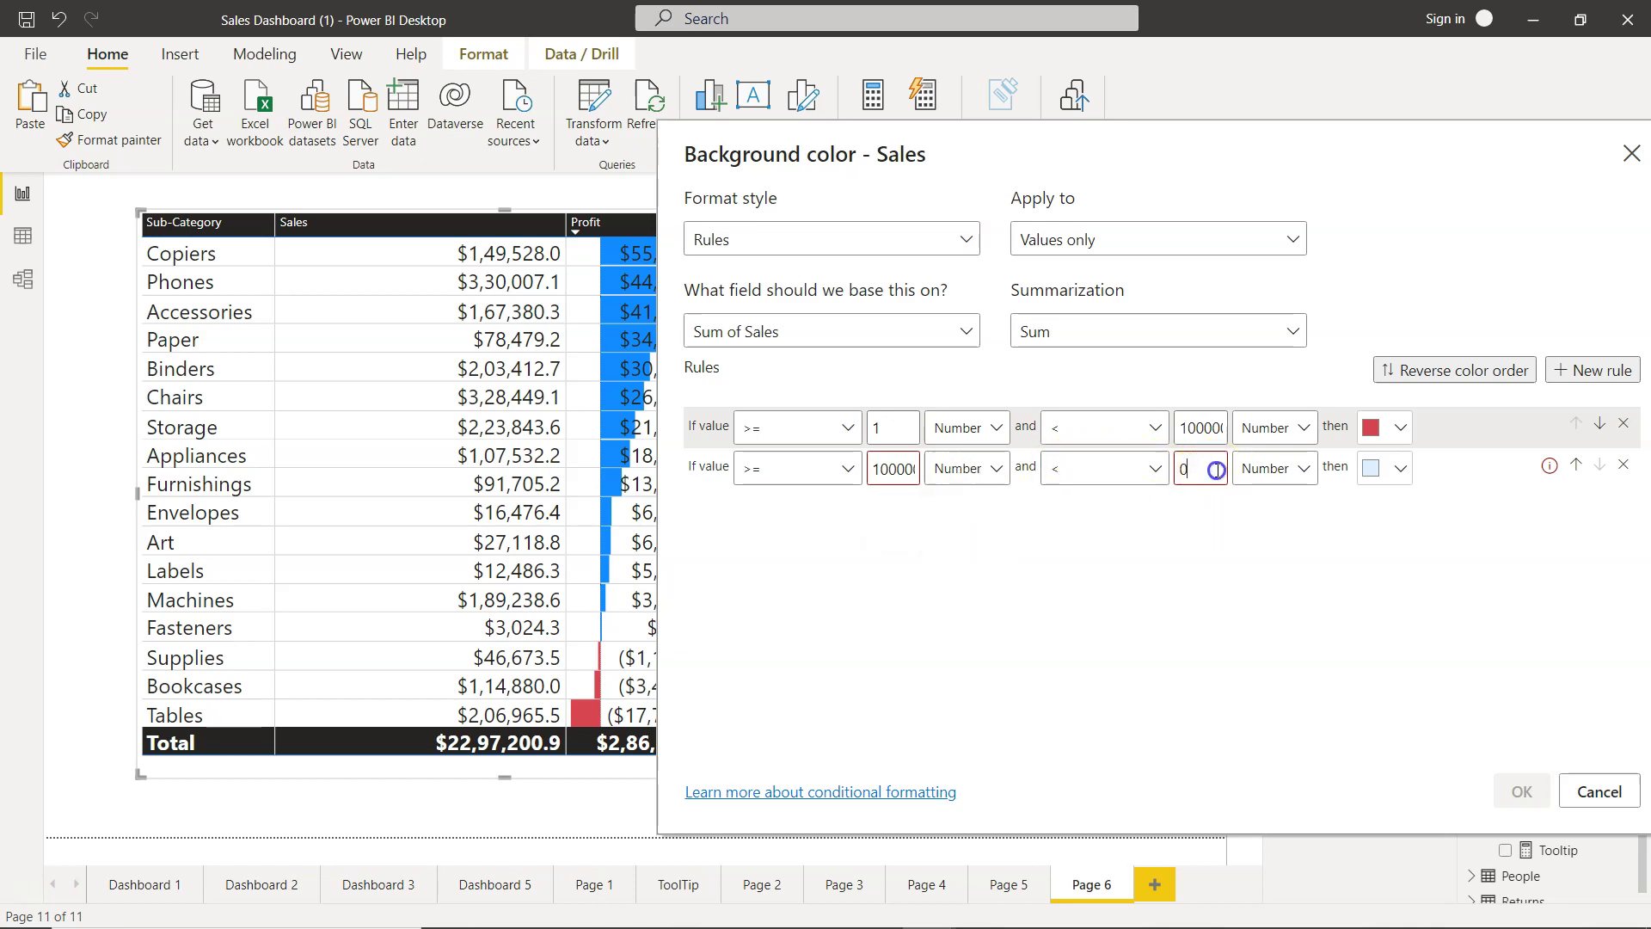
{"action": "key", "text": "BackSpace"}
{"action": "type", "text": "1"}
{"action": "type", "text": "00000"}
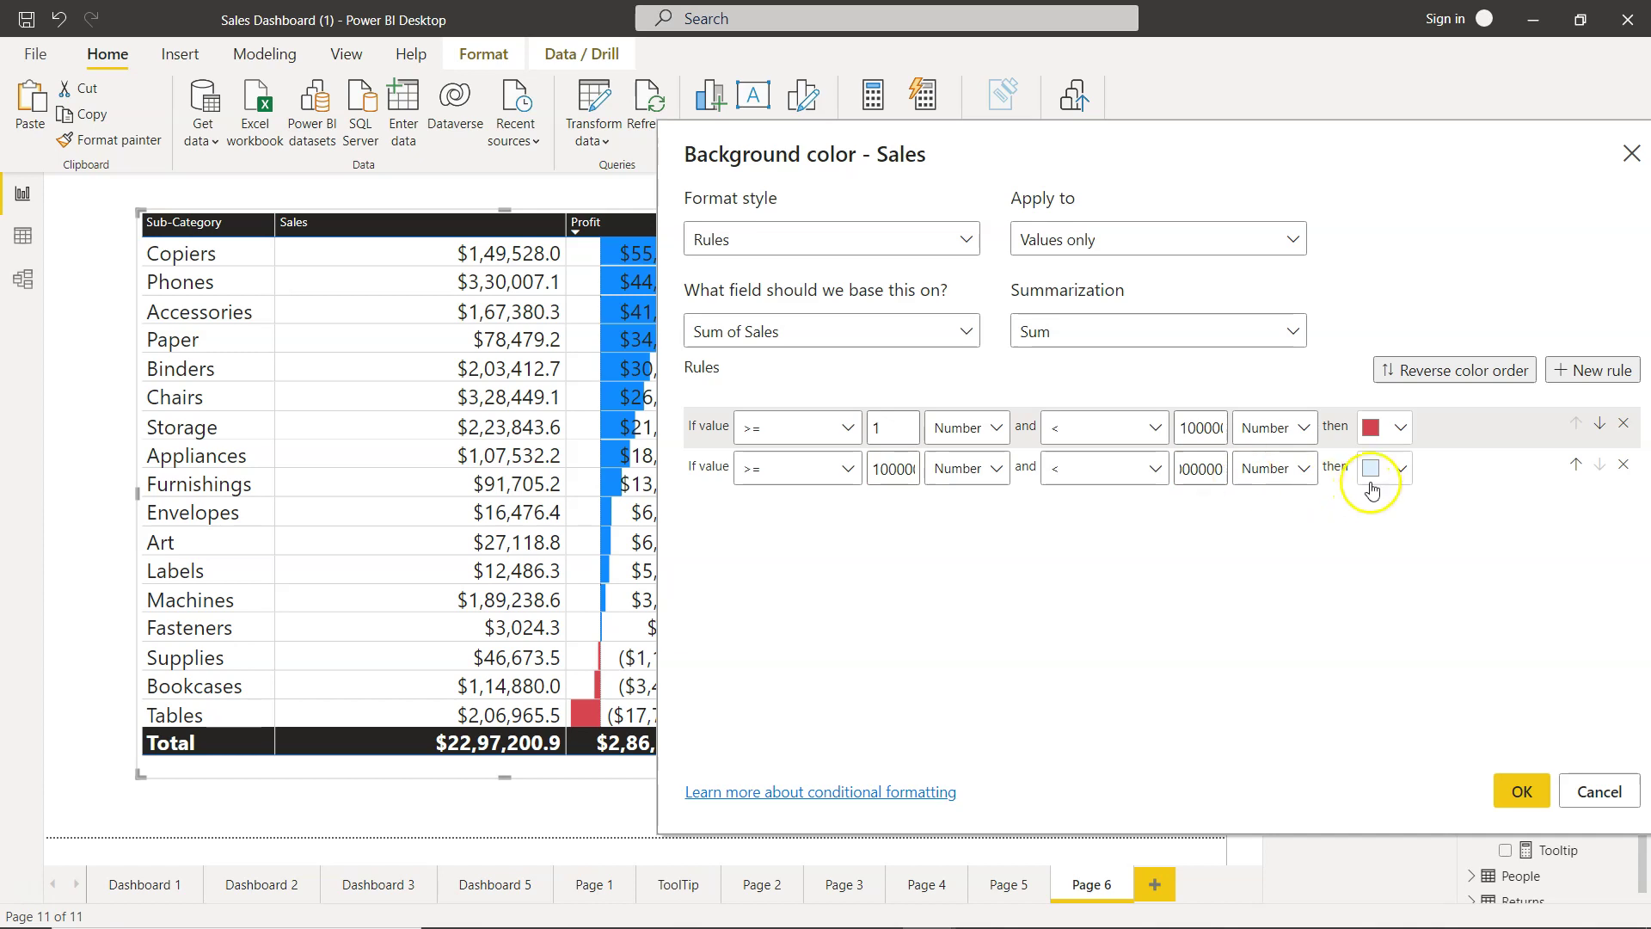
{"action": "left_click", "coordinate": [1374, 471]}
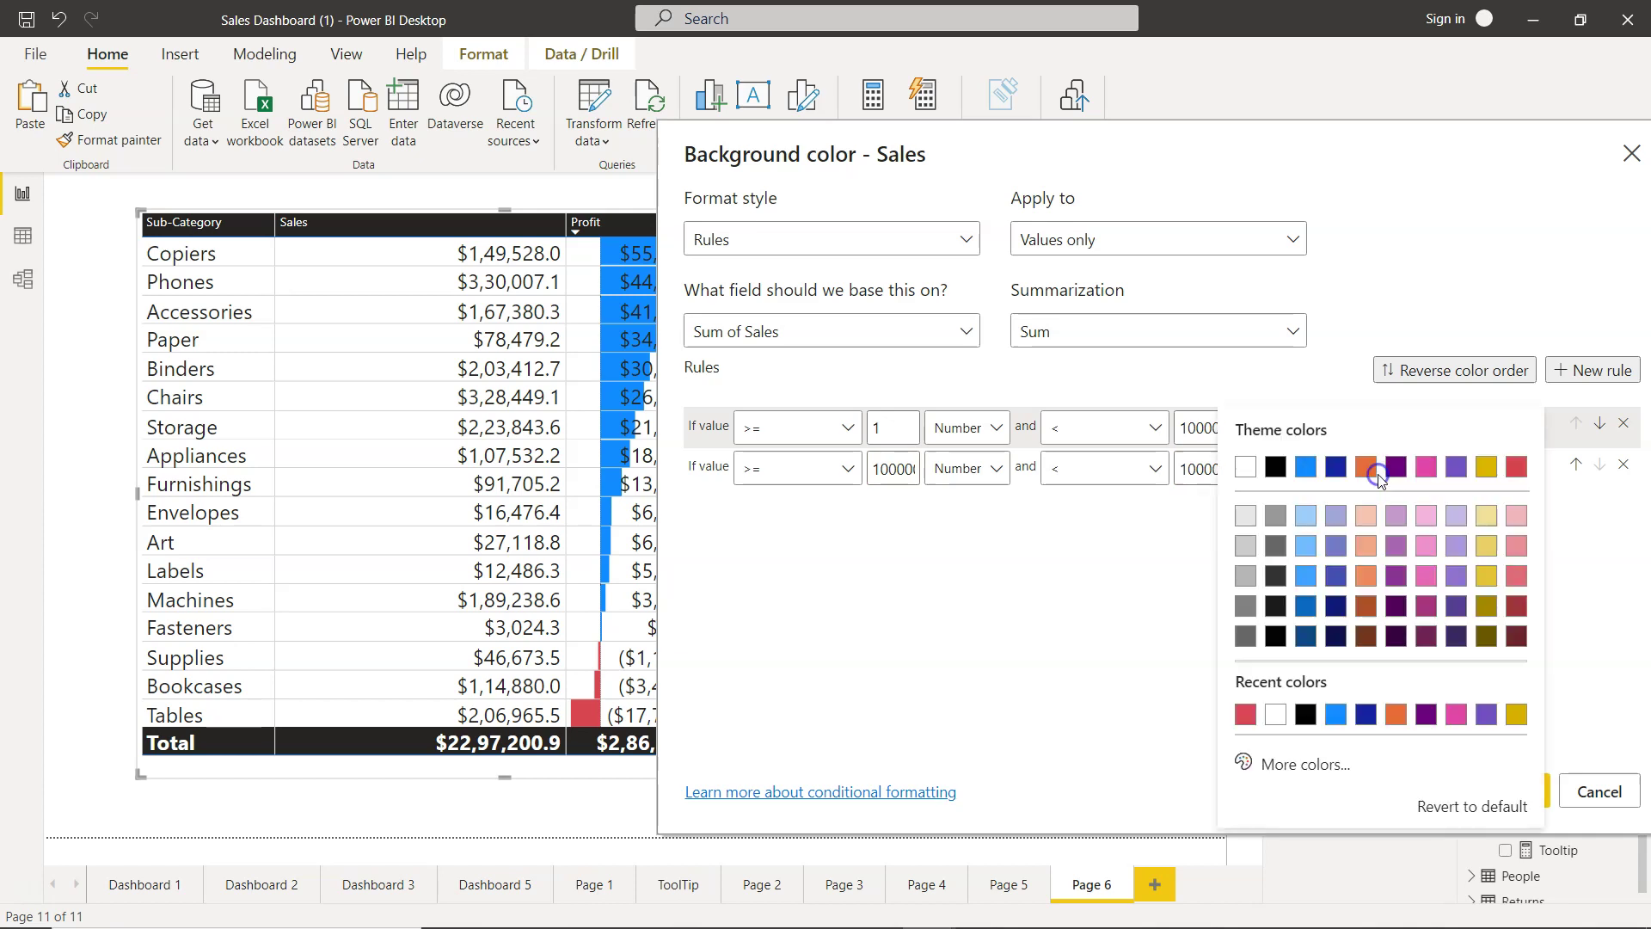
{"action": "left_click", "coordinate": [1486, 469]}
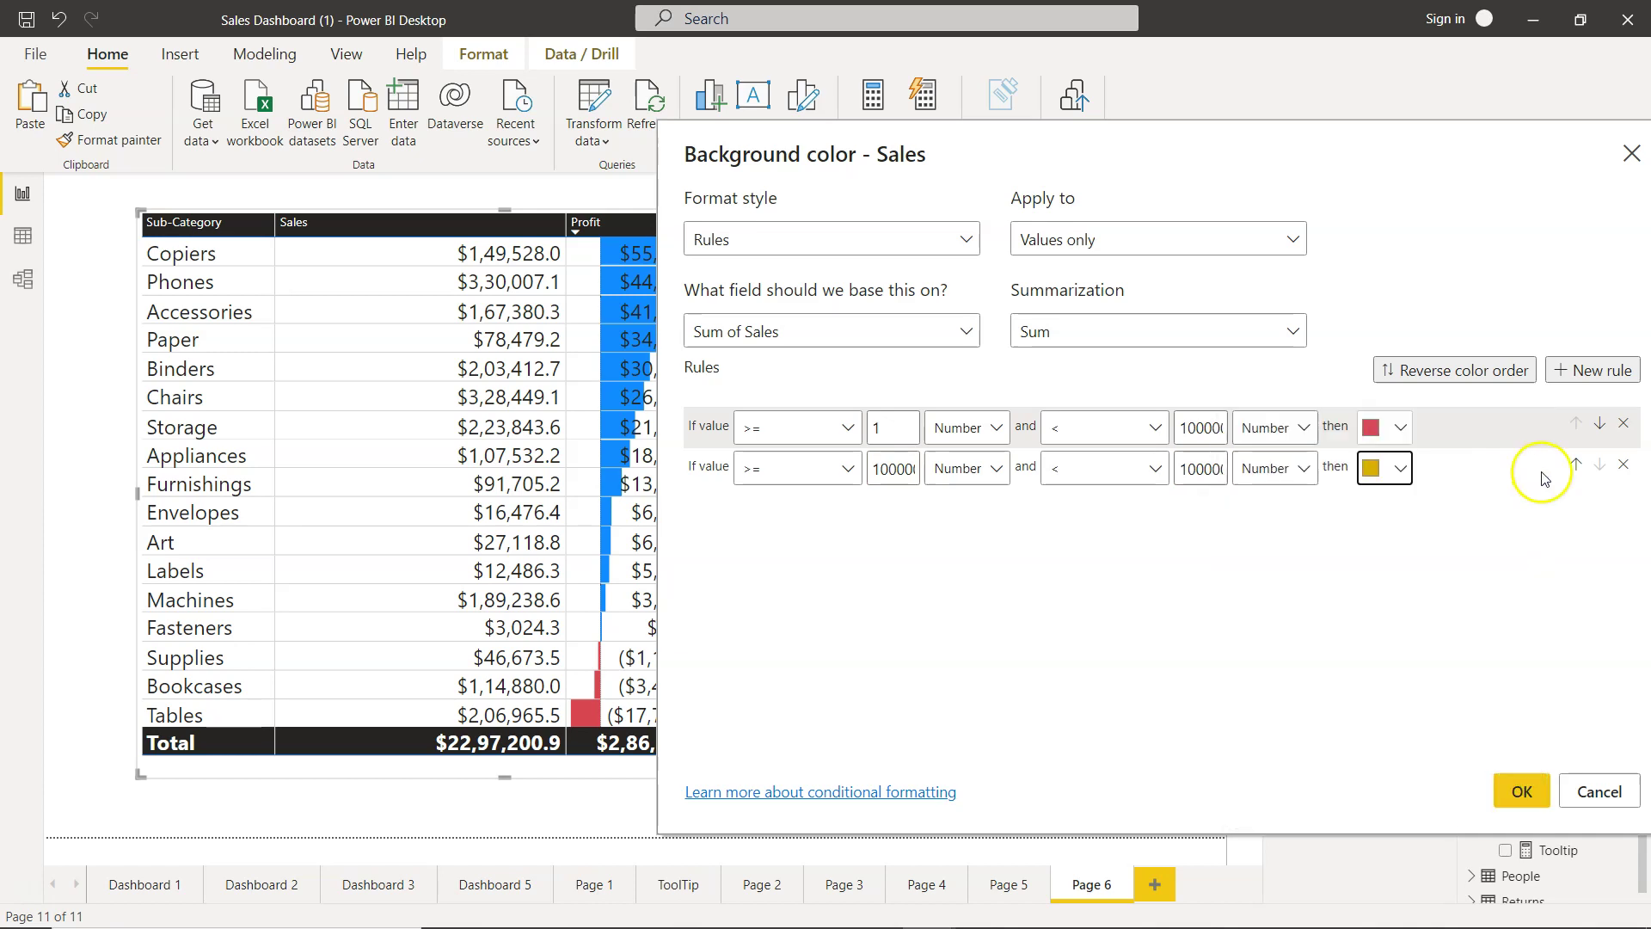
Add a third rule with a minimum of 100000 and an upper limit of 2000000.
{"action": "left_click", "coordinate": [1581, 371]}
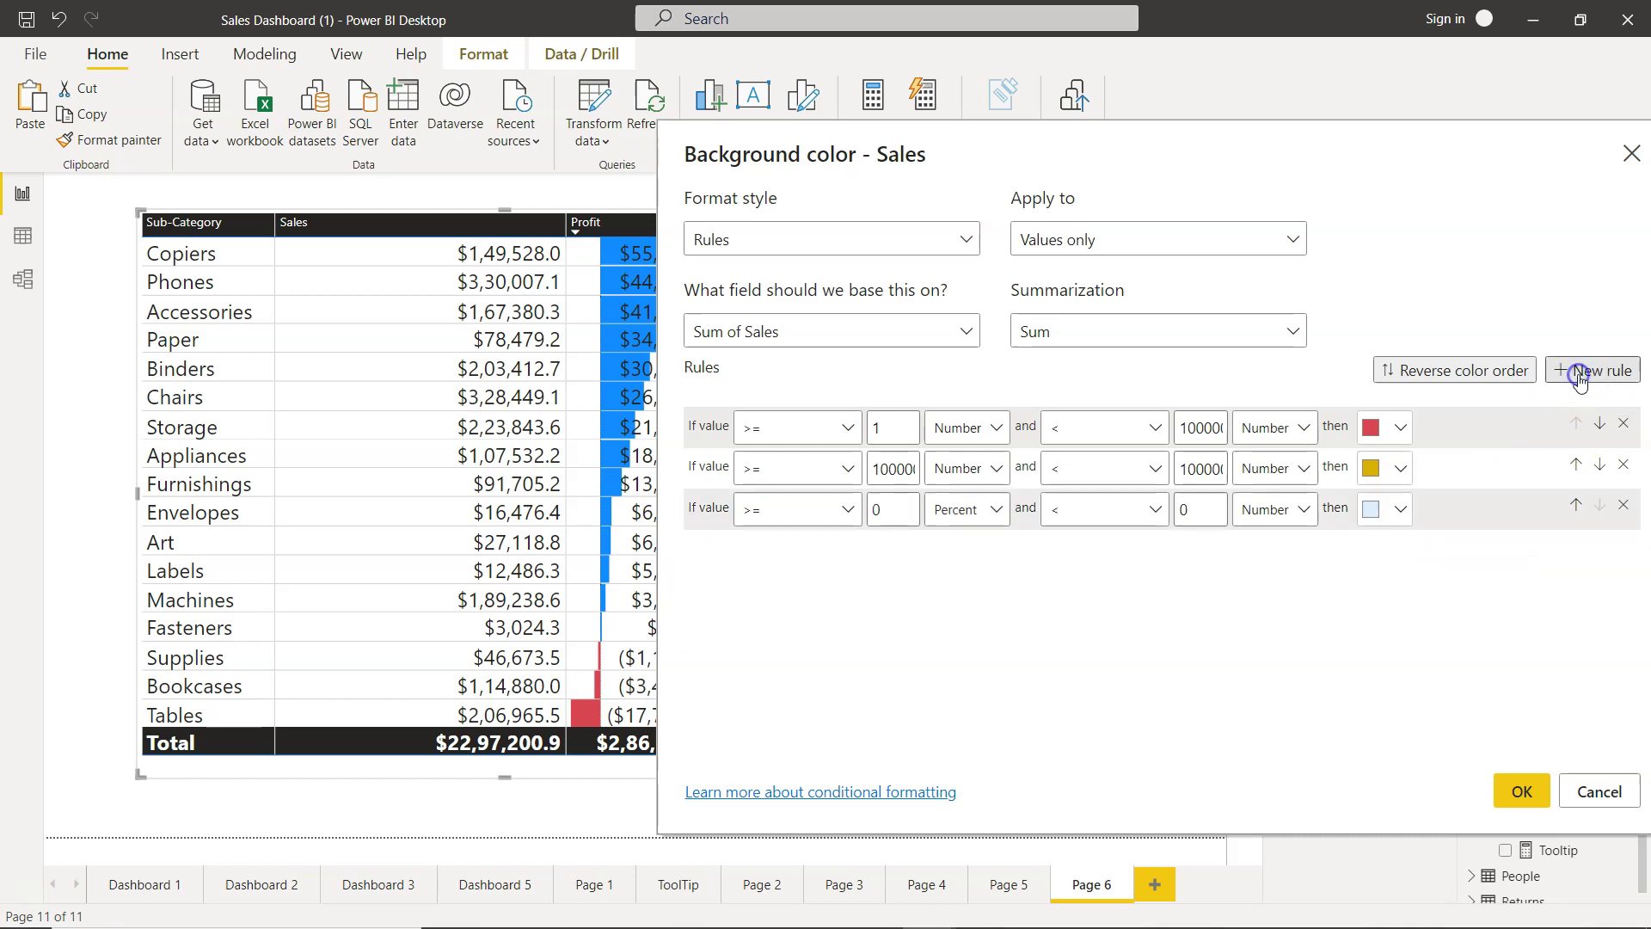
{"action": "left_click_drag", "start_coordinate": [890, 510], "coordinate": [847, 515]}
{"action": "type", "text": "10000"}
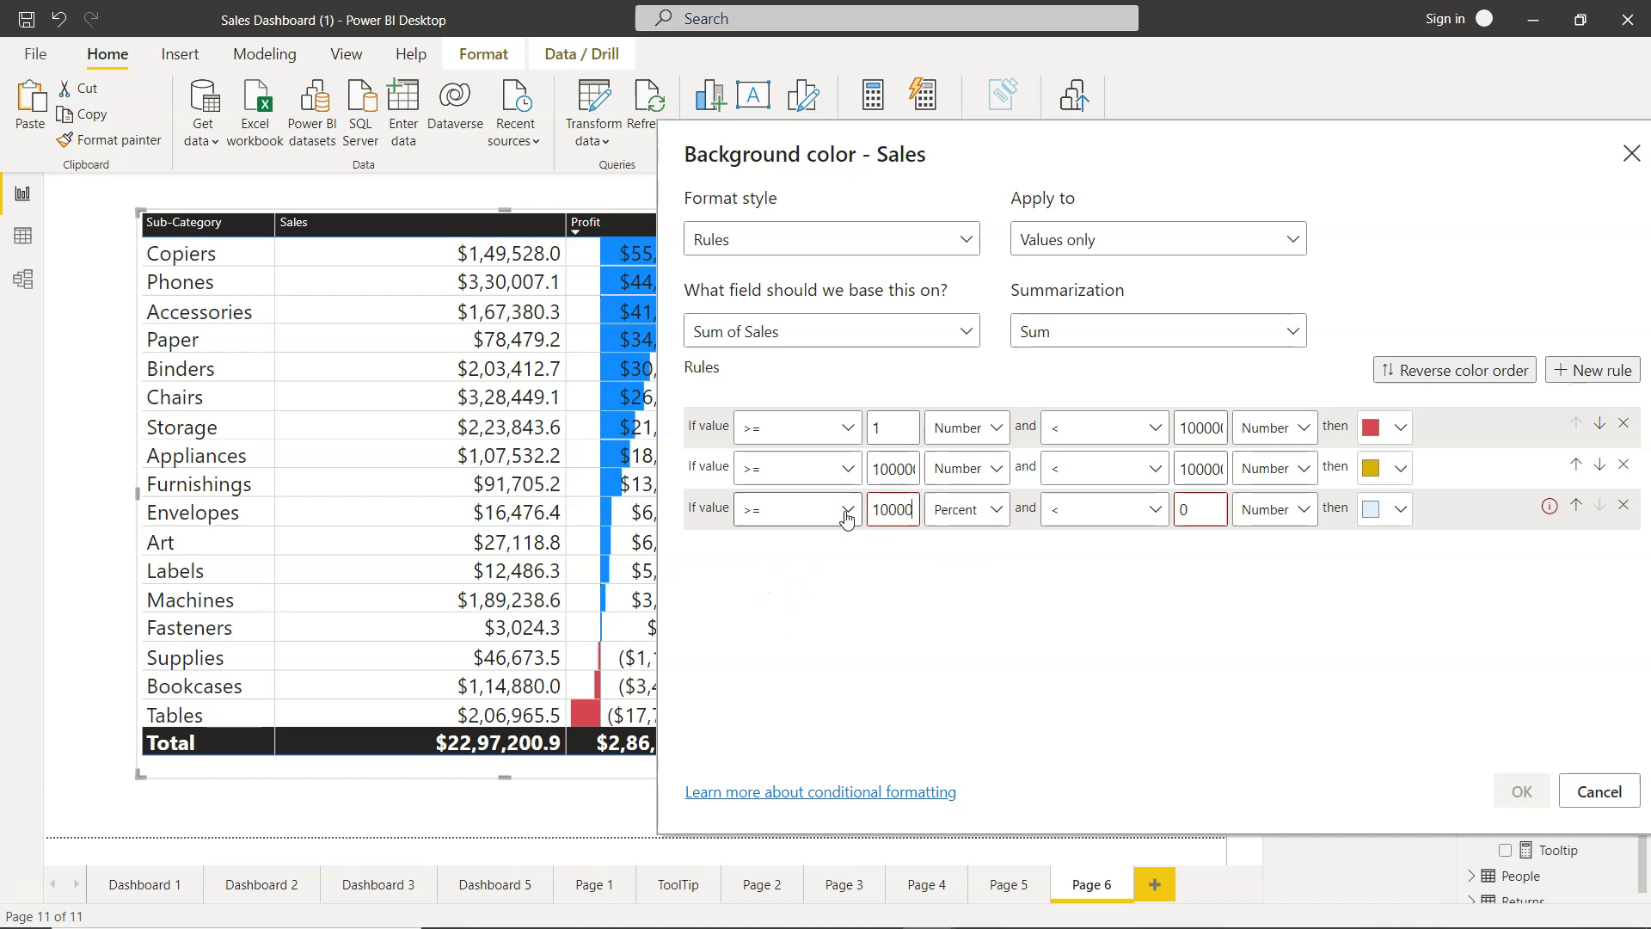
{"action": "type", "text": "0"}
{"action": "double_click", "coordinate": [1198, 514]}
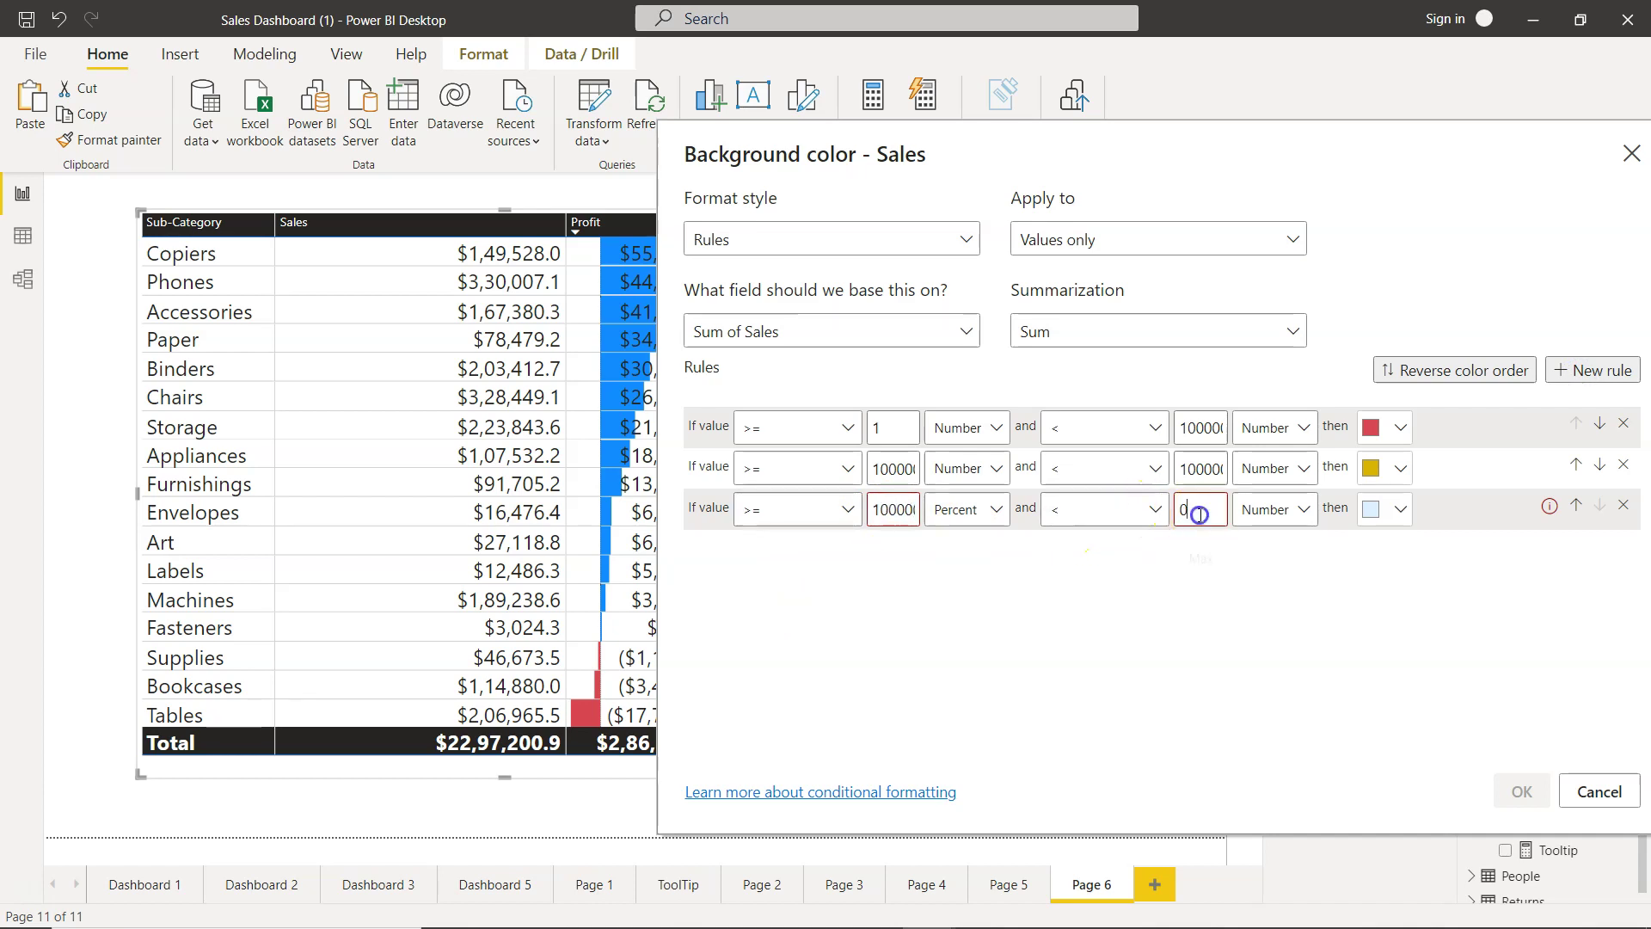
{"action": "type", "text": "20"}
{"action": "type", "text": "0000"}
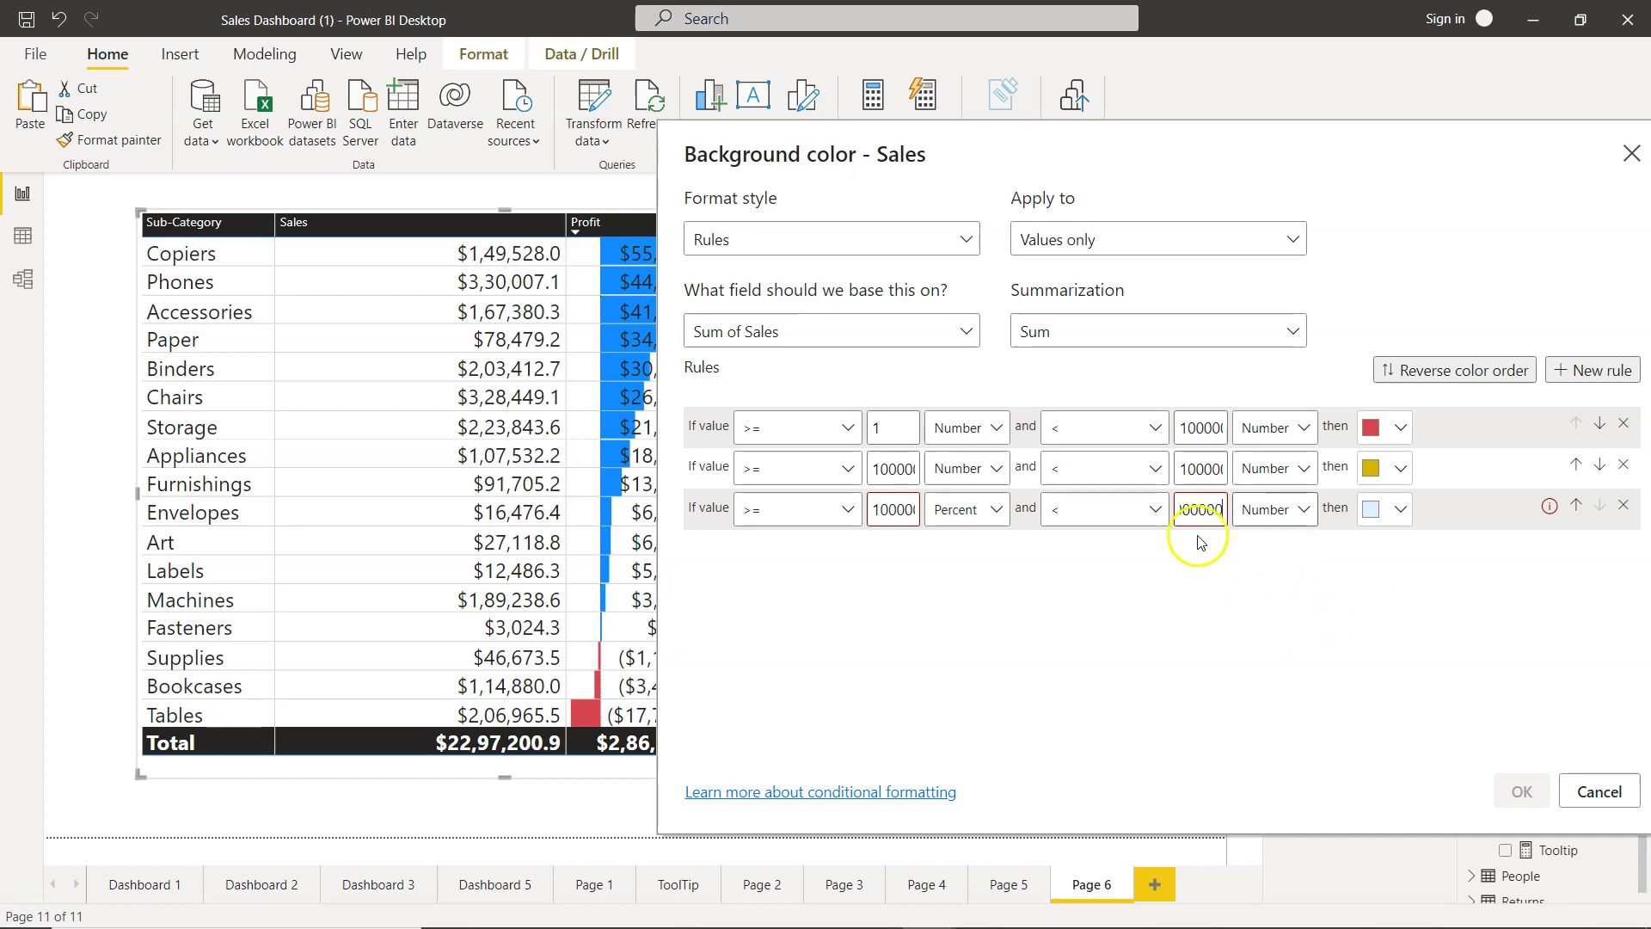
Correct the third rule's minimum value to 1000000.
{"action": "double_click", "coordinate": [1199, 509]}
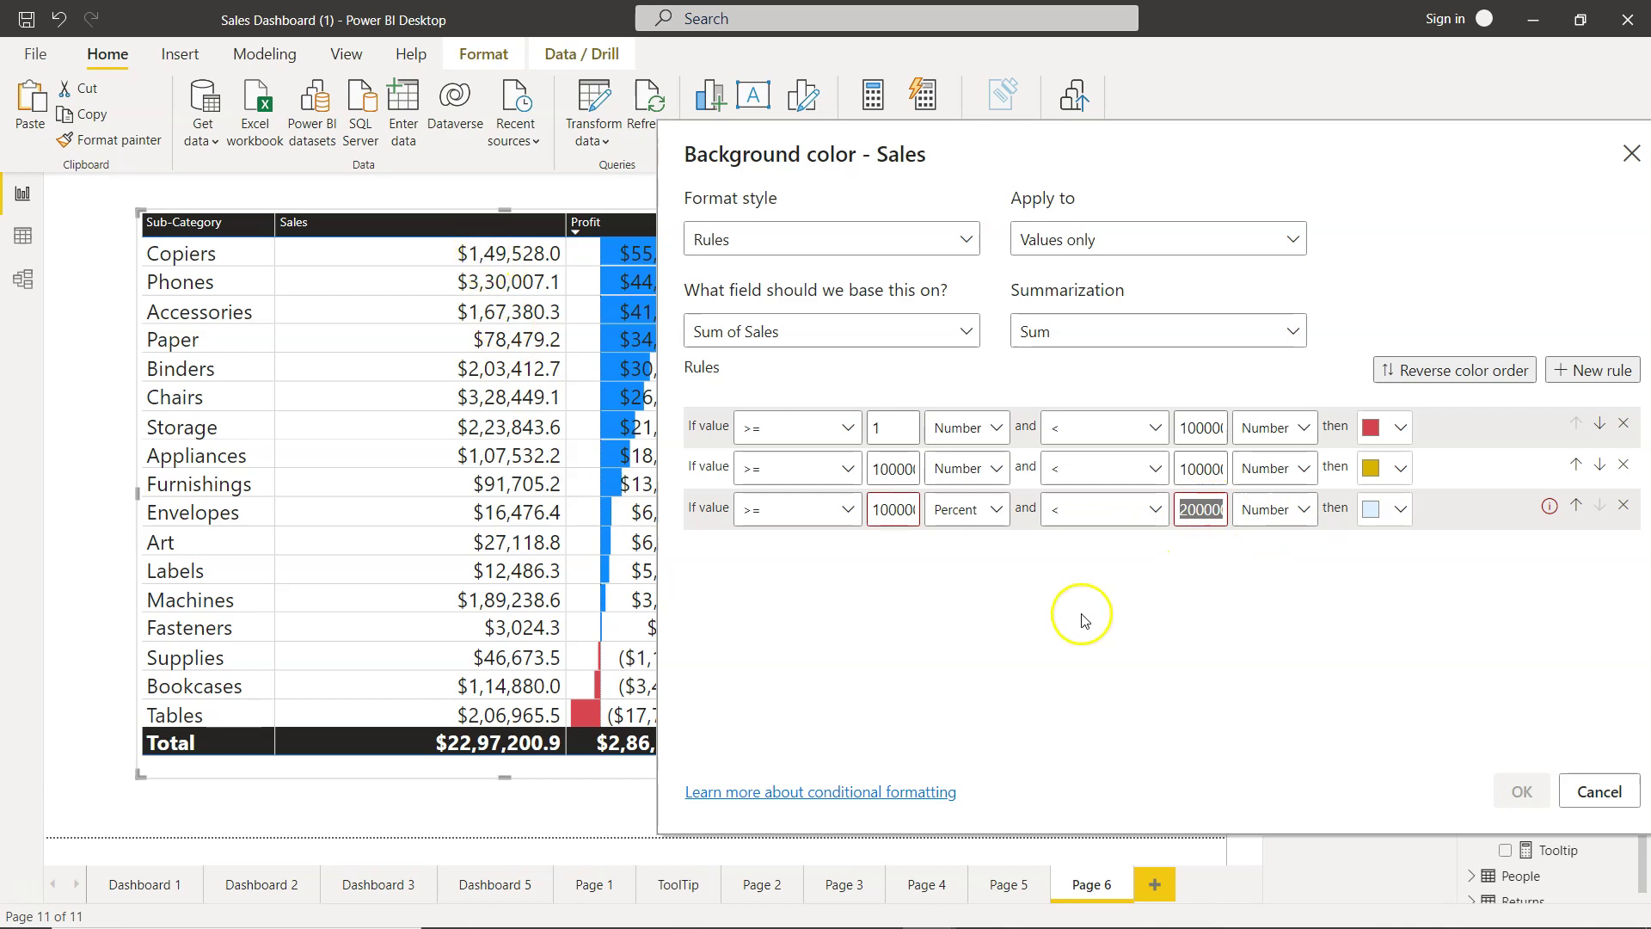
{"action": "left_click", "coordinate": [909, 511]}
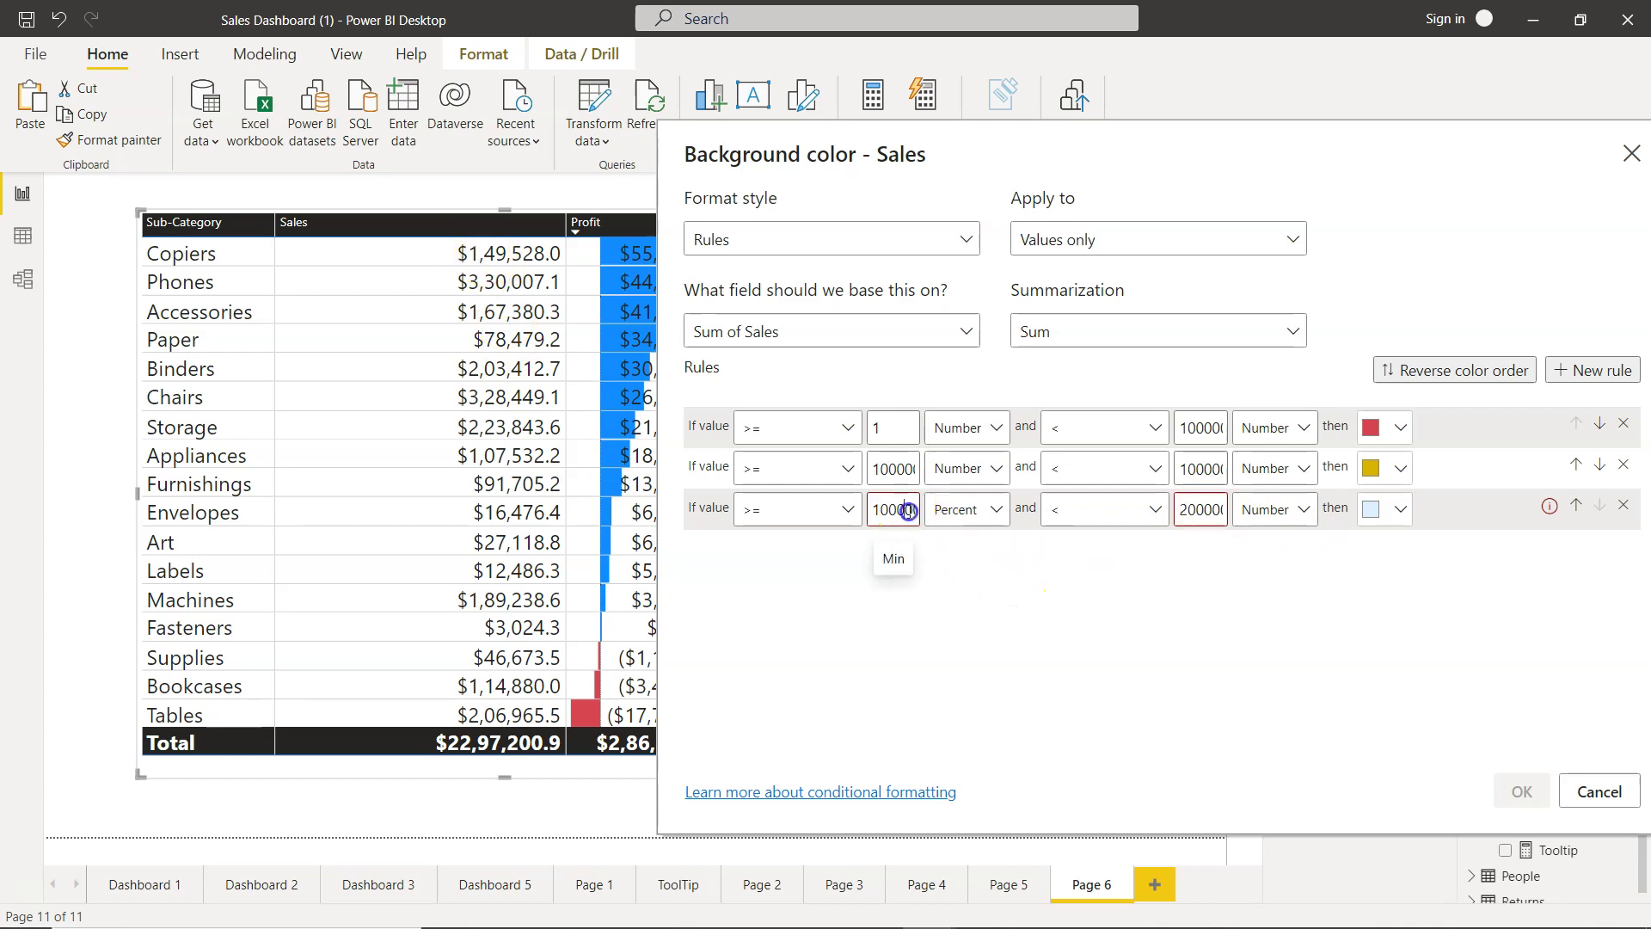
{"action": "key", "text": "Left"}
{"action": "key", "text": "Left"}
{"action": "key", "text": "Left"}
{"action": "key", "text": "Left"}
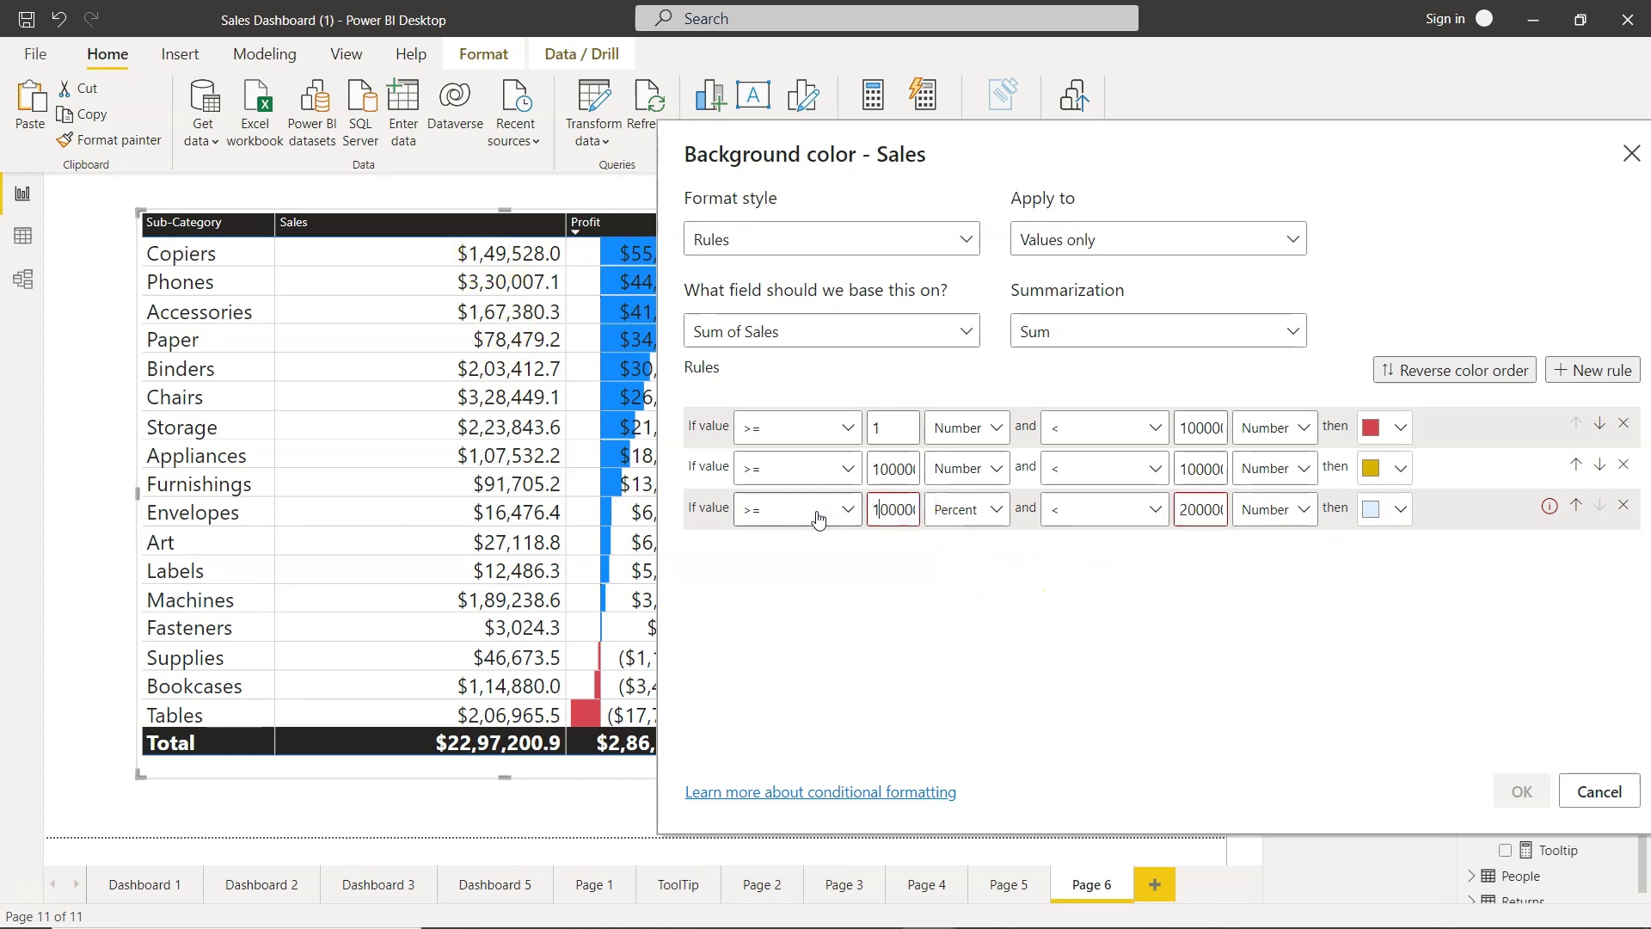
{"action": "type", "text": "0"}
Set the third rule's color to blue and its minimum type to Number, and apply the background color rules.
{"action": "left_click", "coordinate": [1393, 516]}
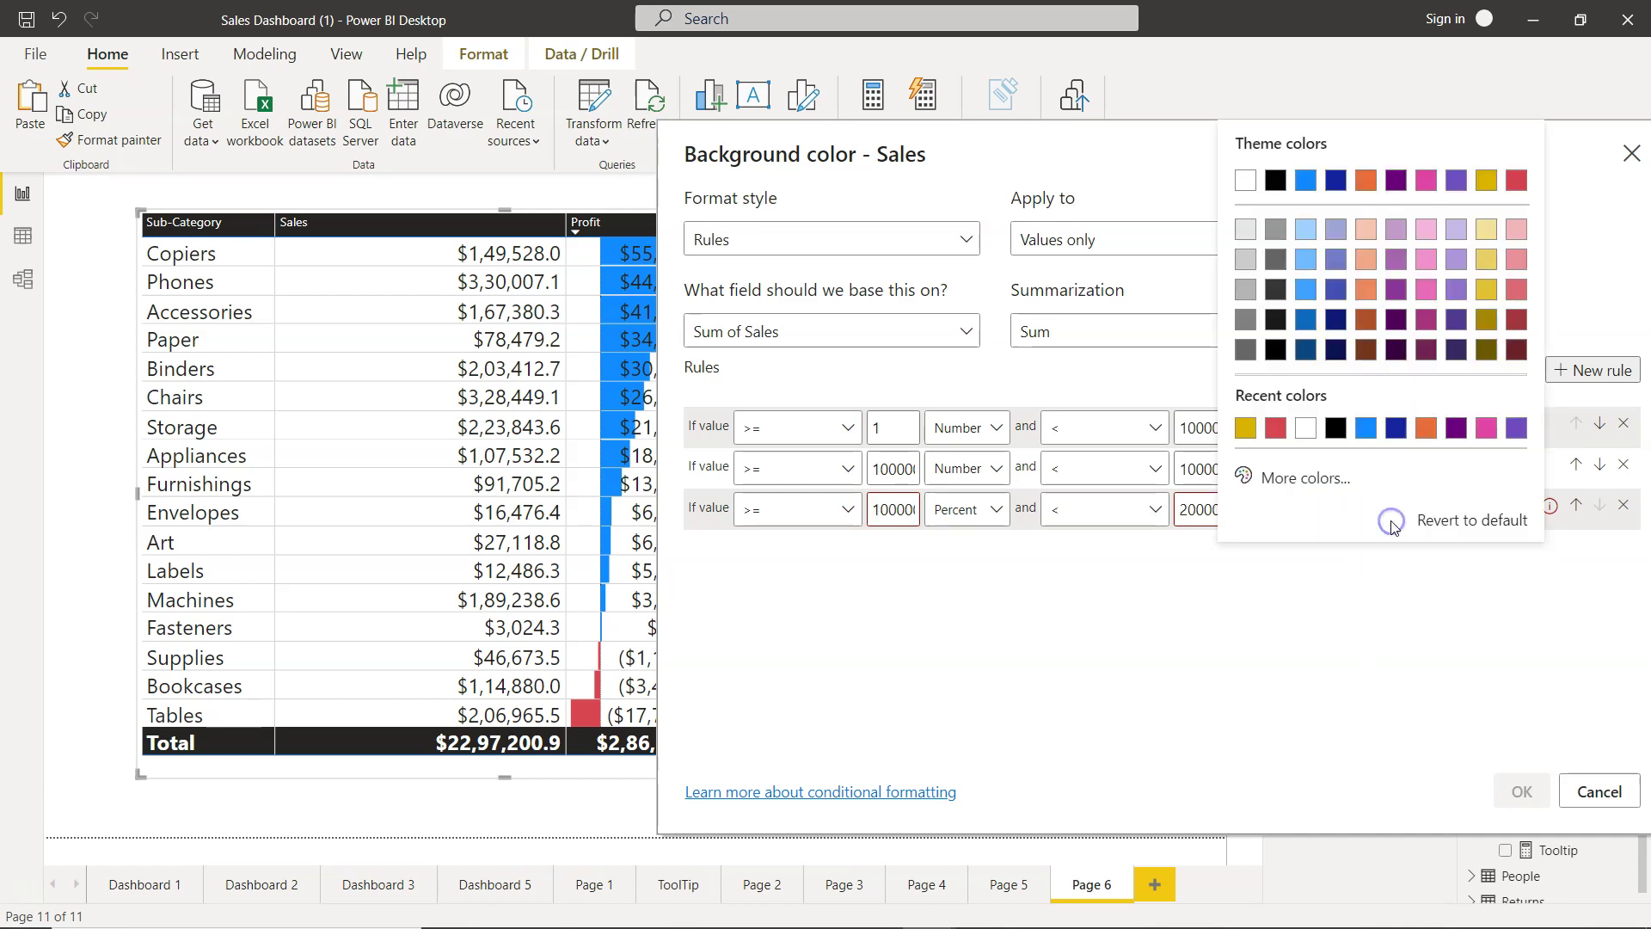
{"action": "left_click", "coordinate": [1306, 181]}
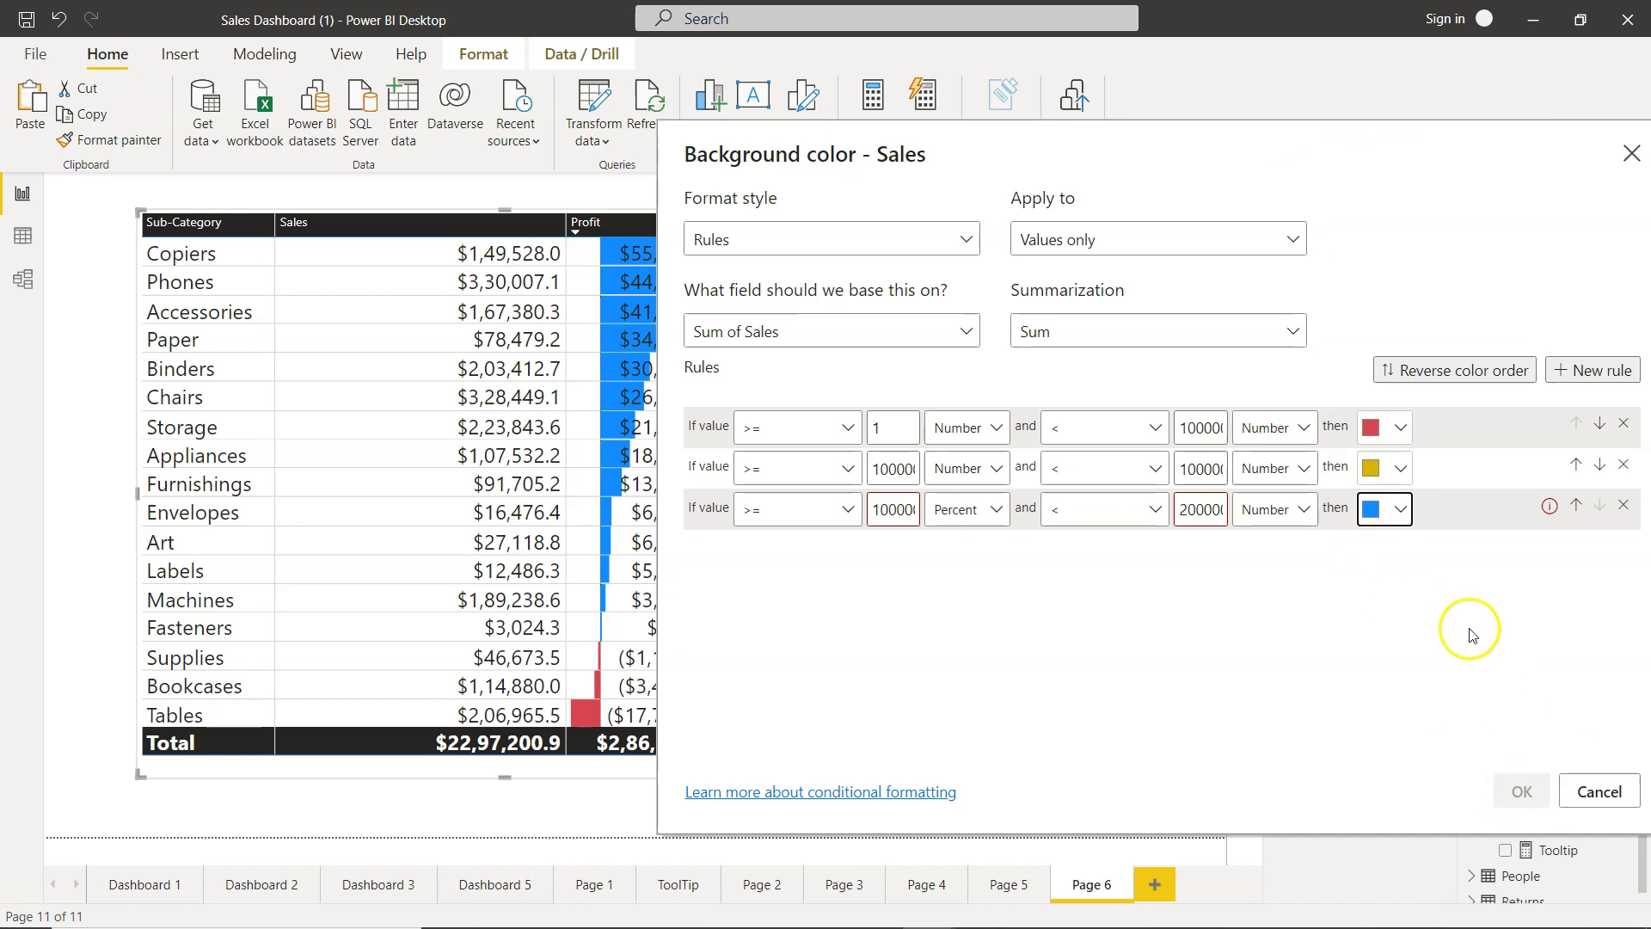
{"action": "left_click", "coordinate": [972, 512]}
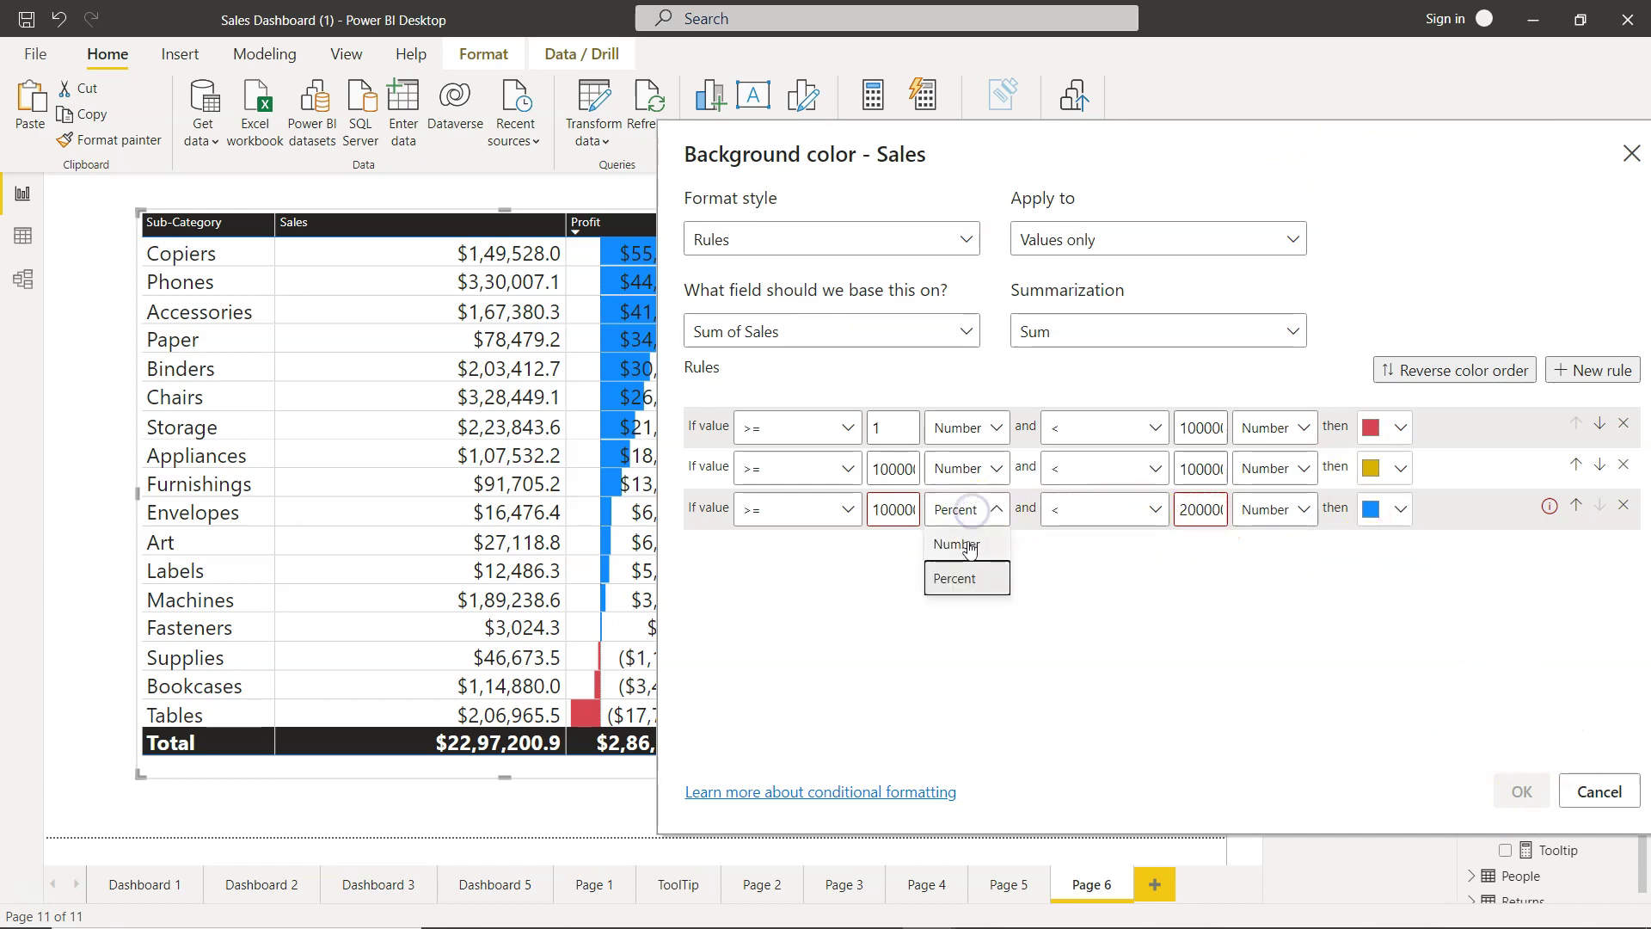
{"action": "left_click", "coordinate": [957, 545]}
{"action": "left_click", "coordinate": [1518, 808]}
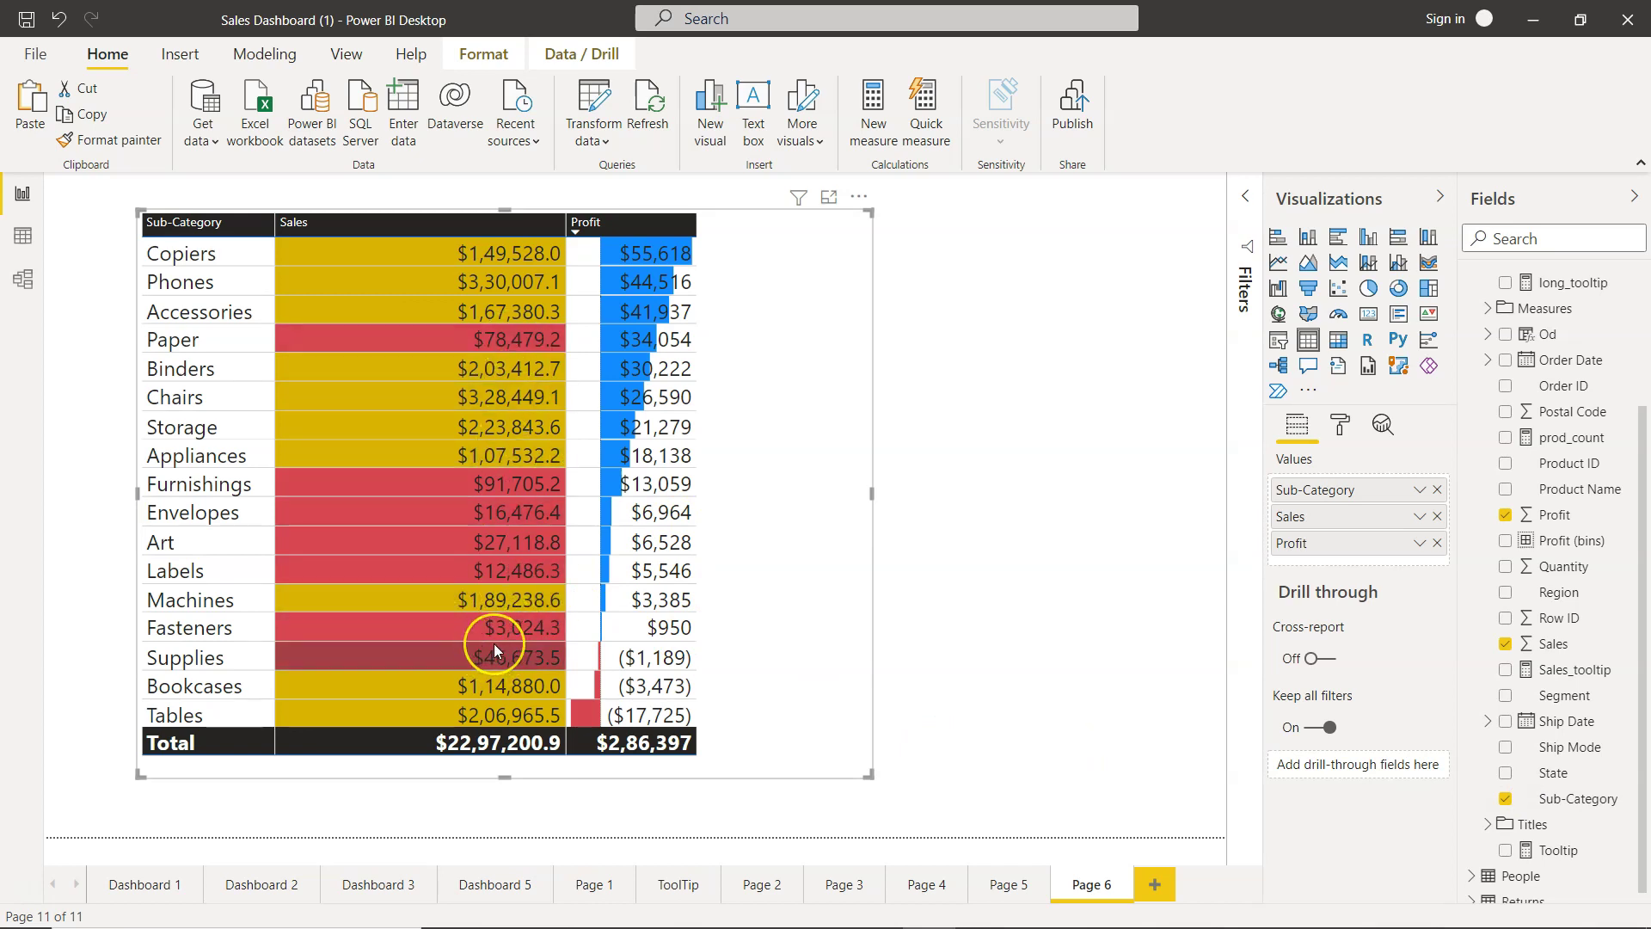
{"action": "mouse_move", "coordinate": [494, 643]}
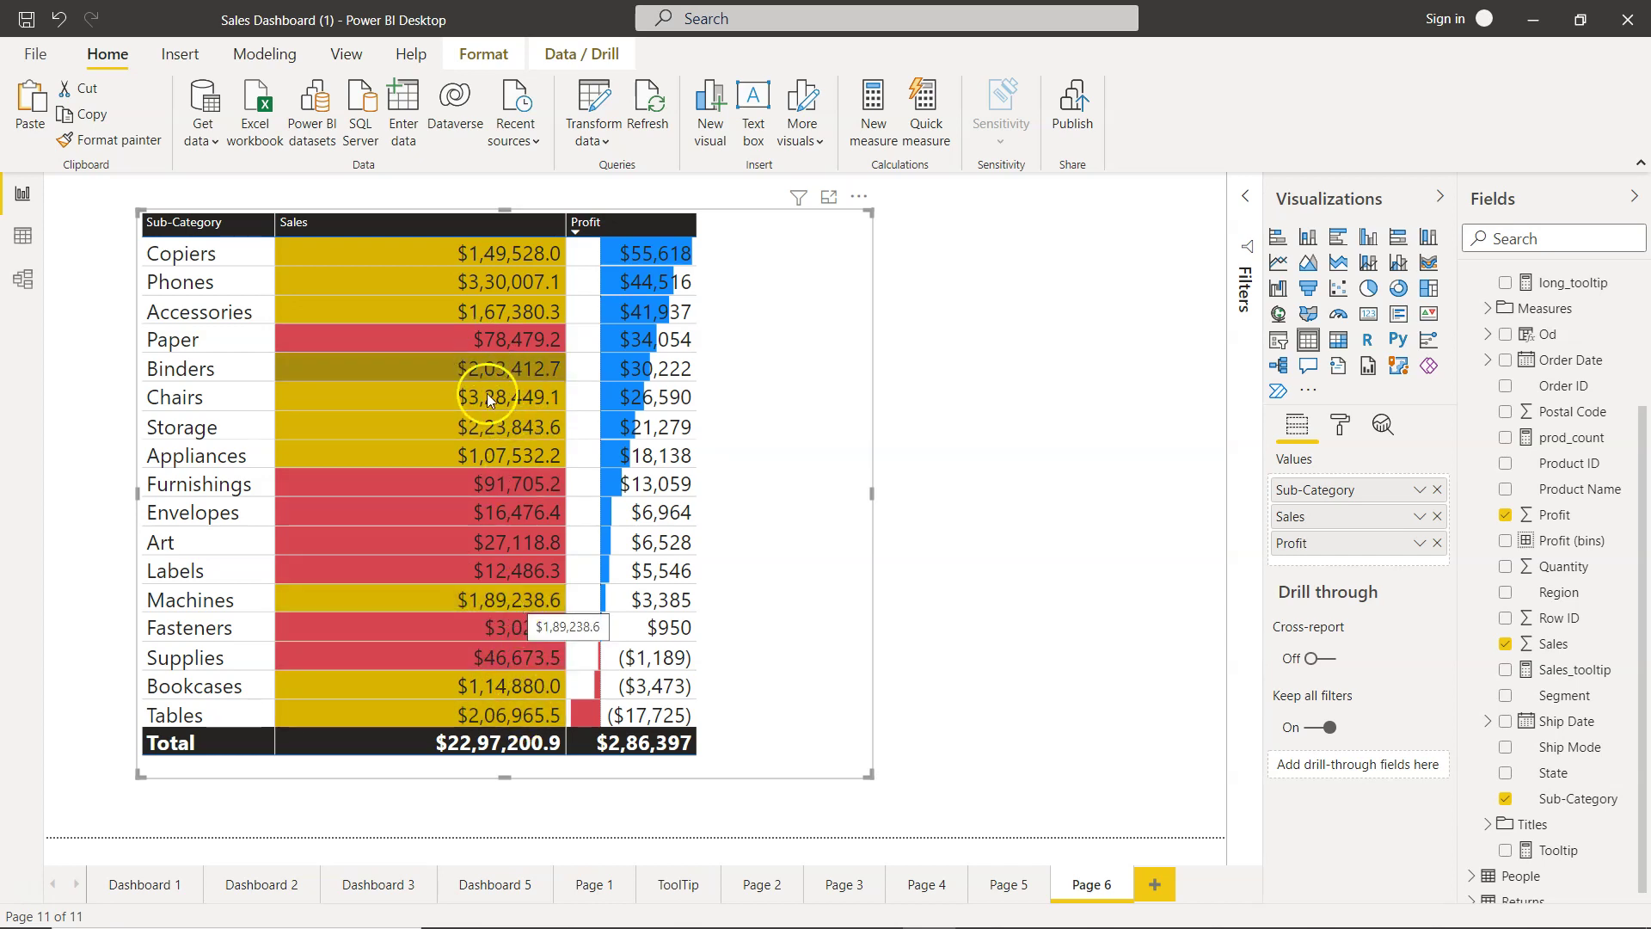
Examine the Sales values and background colors in rows such as Copiers, Phones, Accessories and Chairs against the applied rules.
{"action": "mouse_move", "coordinate": [475, 405]}
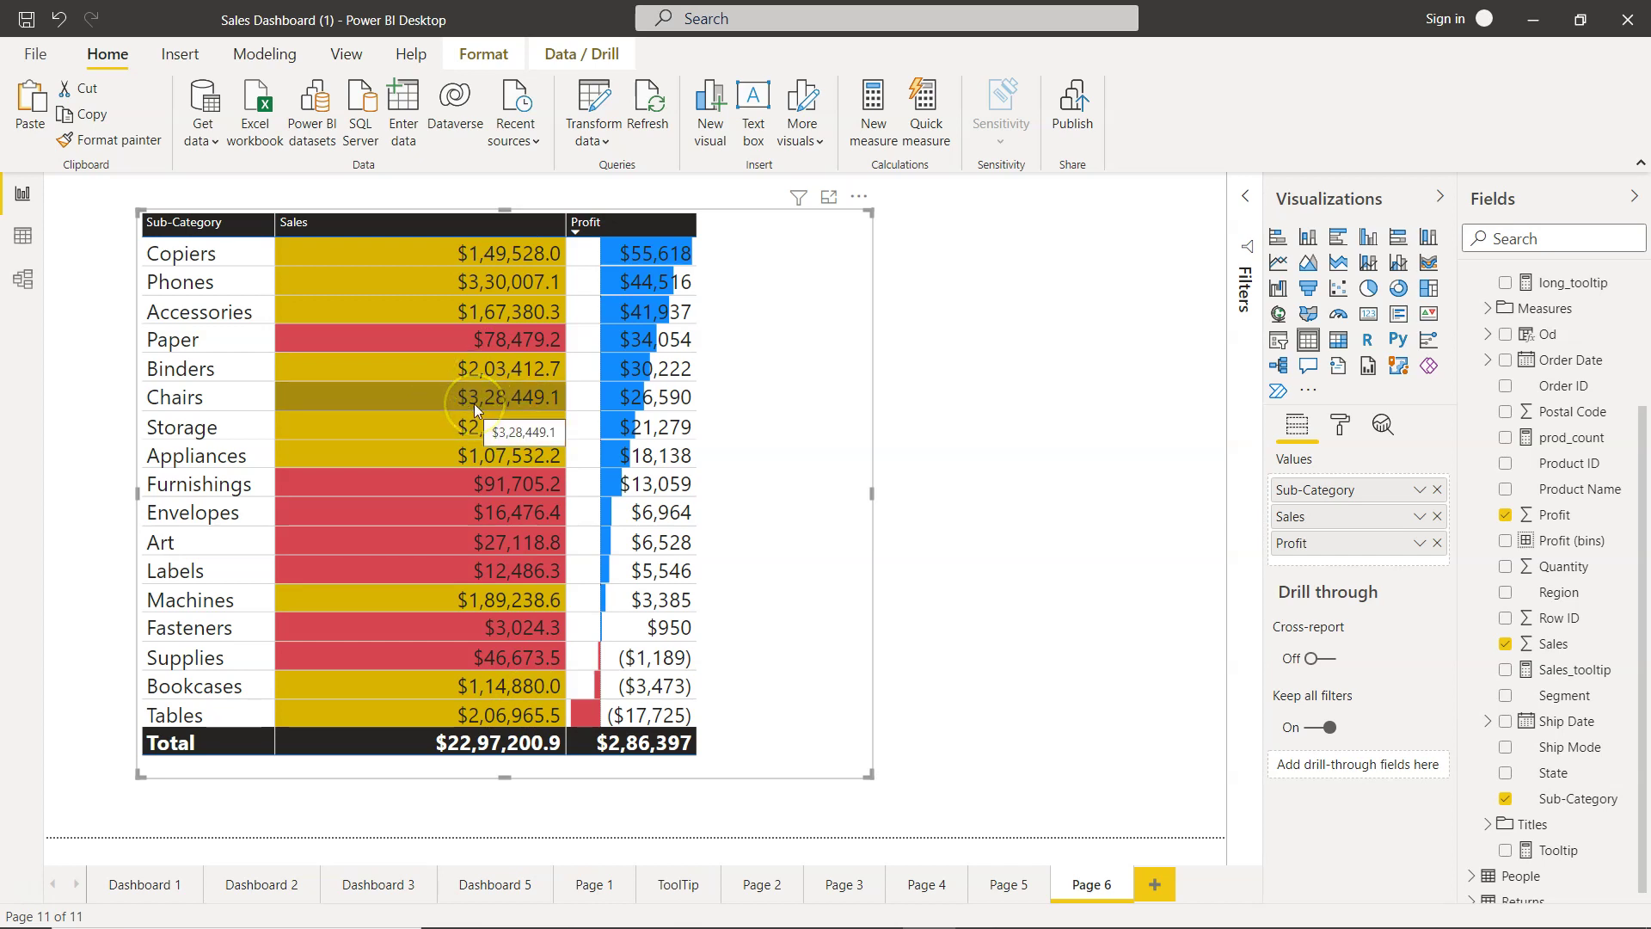
{"action": "mouse_move", "coordinate": [507, 303]}
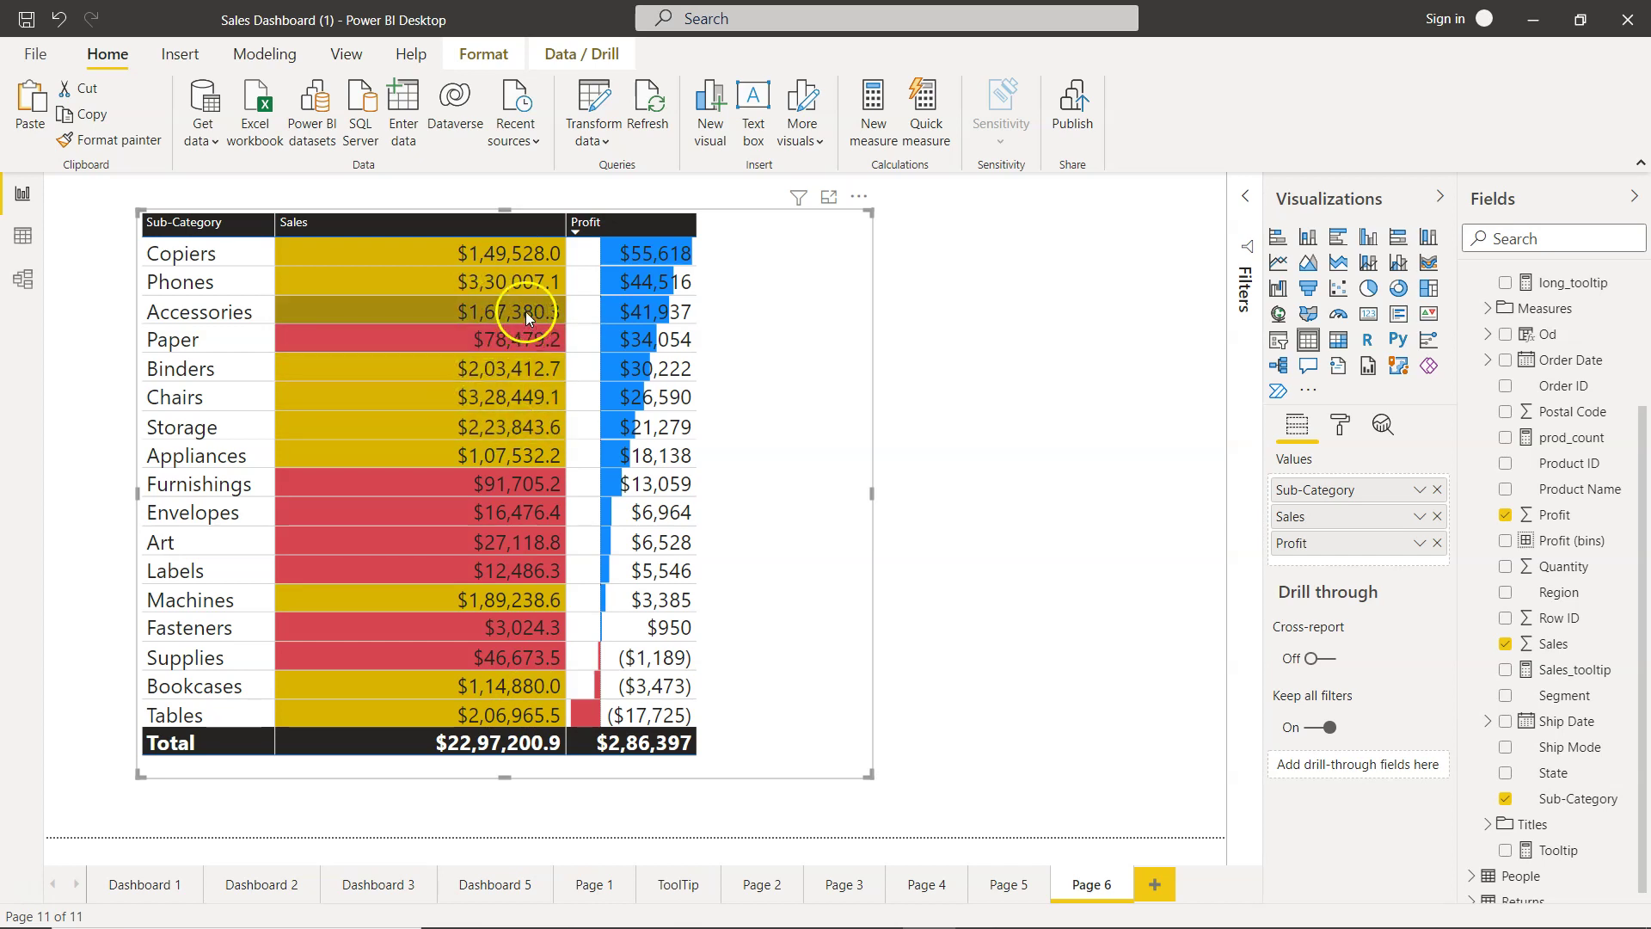
{"action": "mouse_move", "coordinate": [484, 260]}
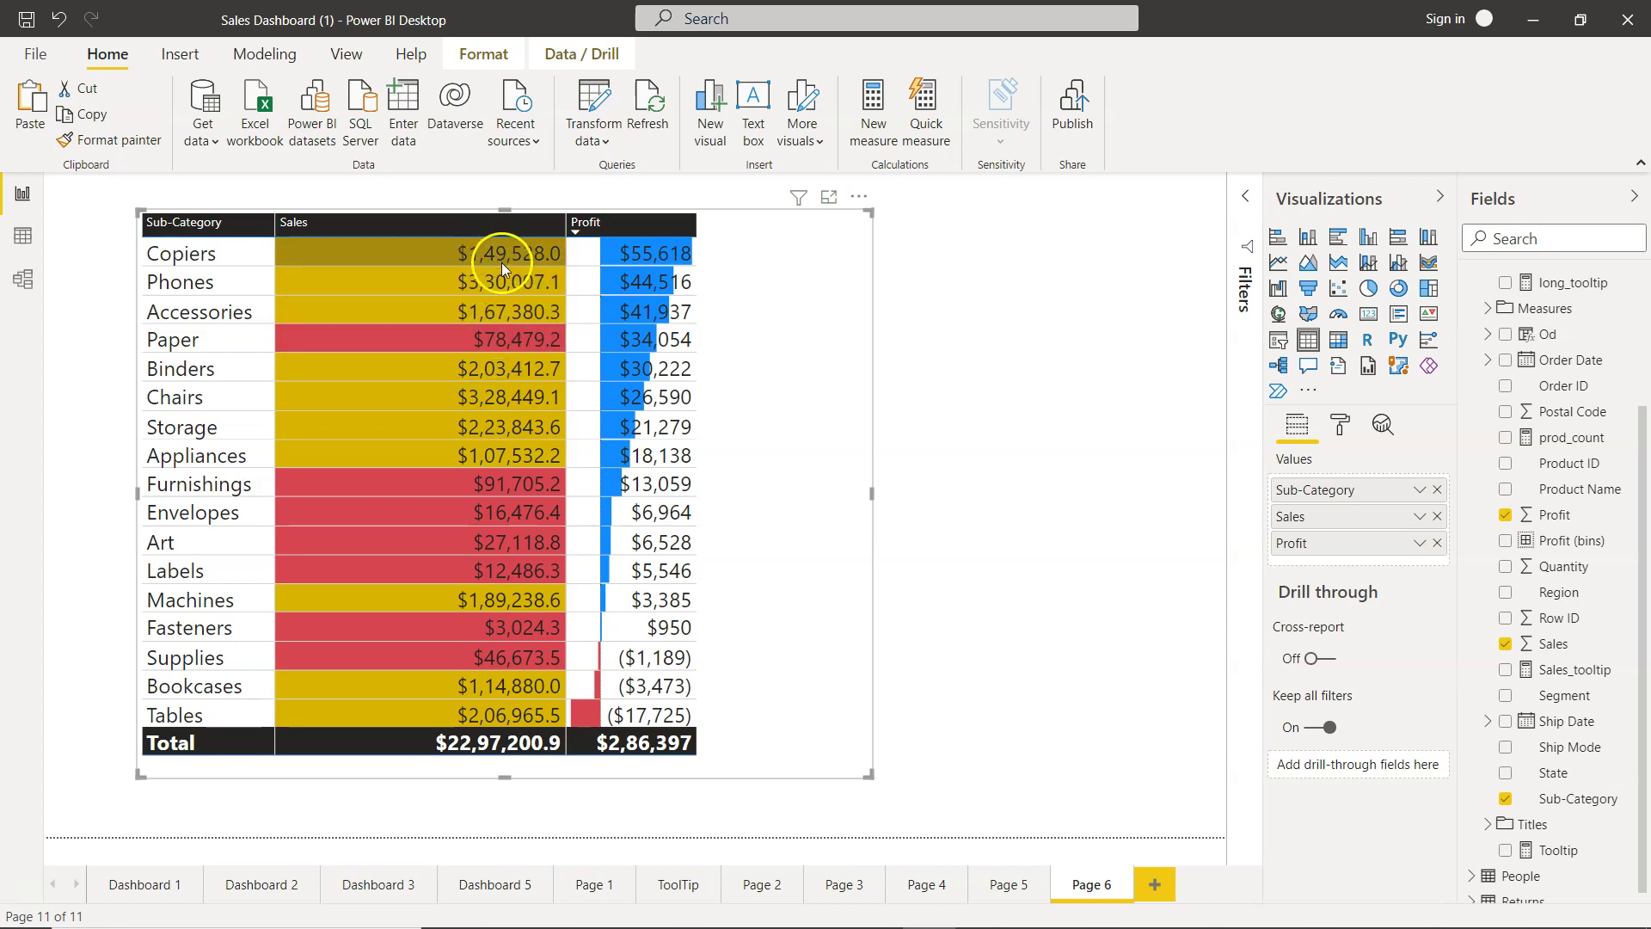
{"action": "mouse_move", "coordinate": [508, 265]}
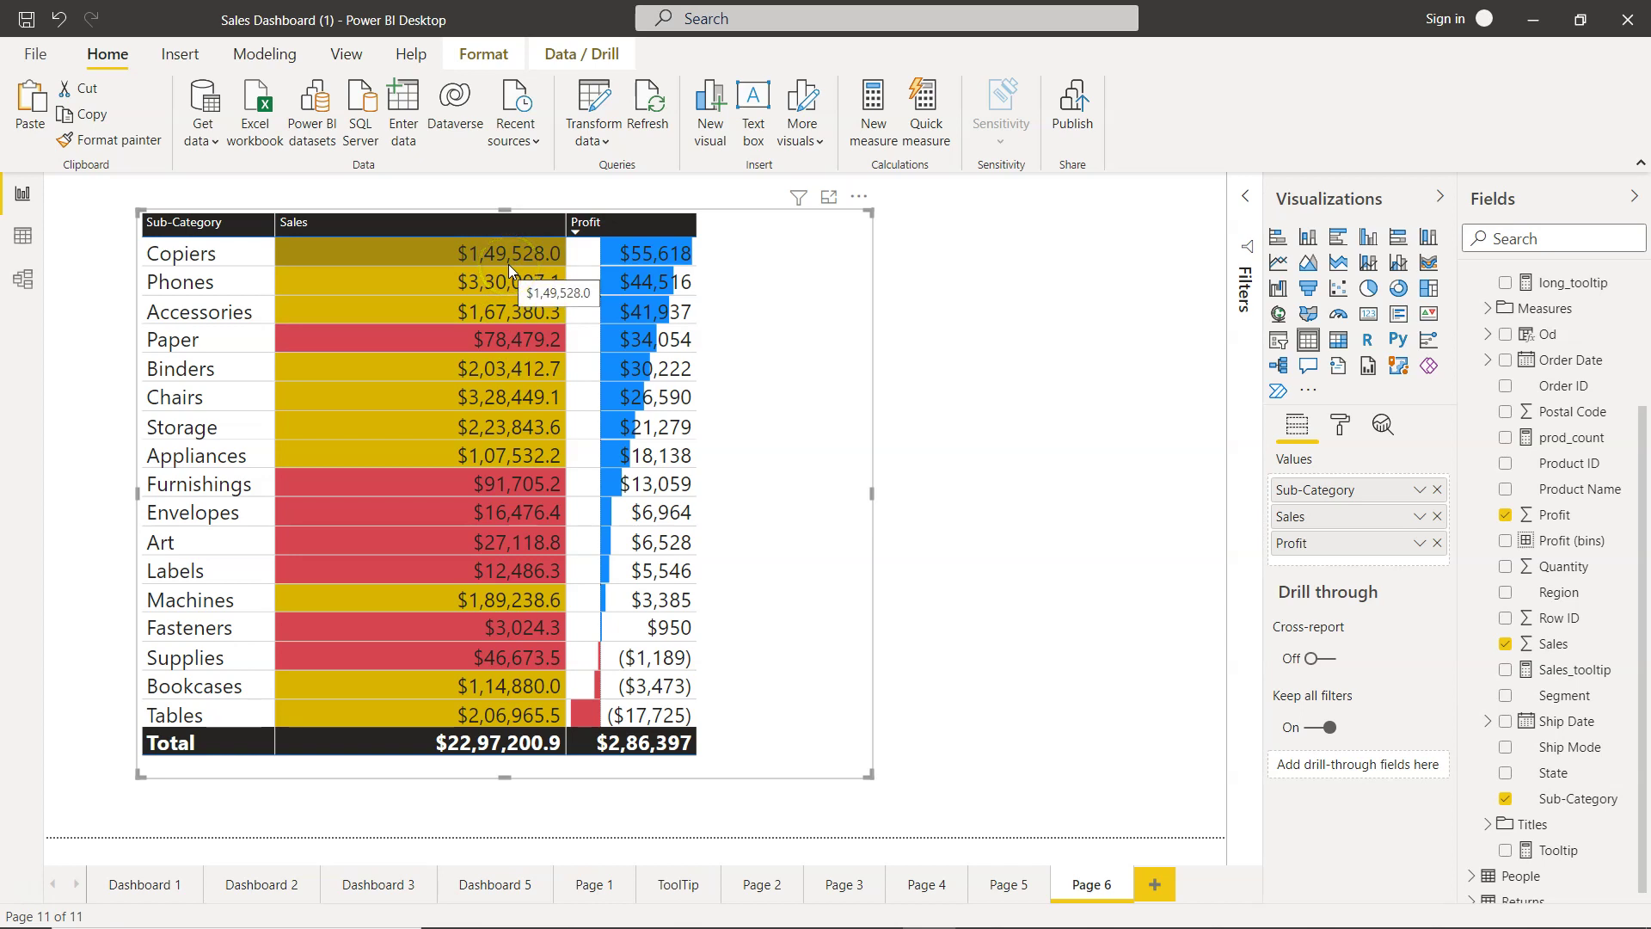
{"action": "left_click", "coordinate": [479, 285]}
{"action": "left_click", "coordinate": [487, 260]}
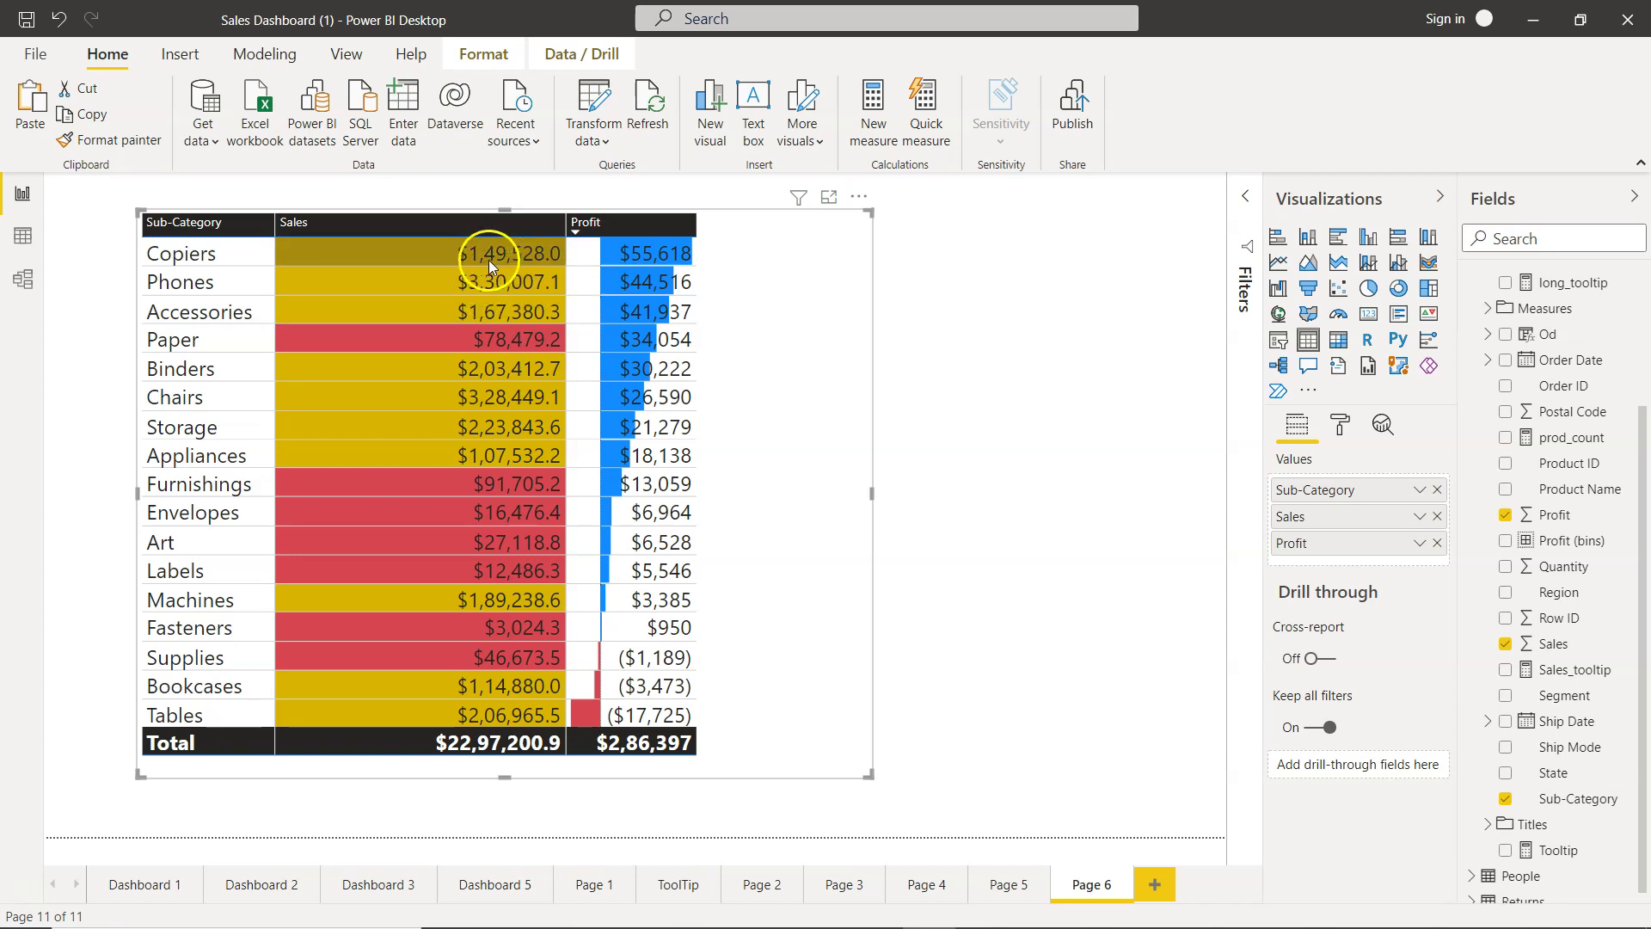
{"action": "left_click", "coordinate": [483, 260]}
{"action": "mouse_move", "coordinate": [533, 259]}
{"action": "left_click", "coordinate": [522, 411]}
{"action": "left_click", "coordinate": [523, 419]}
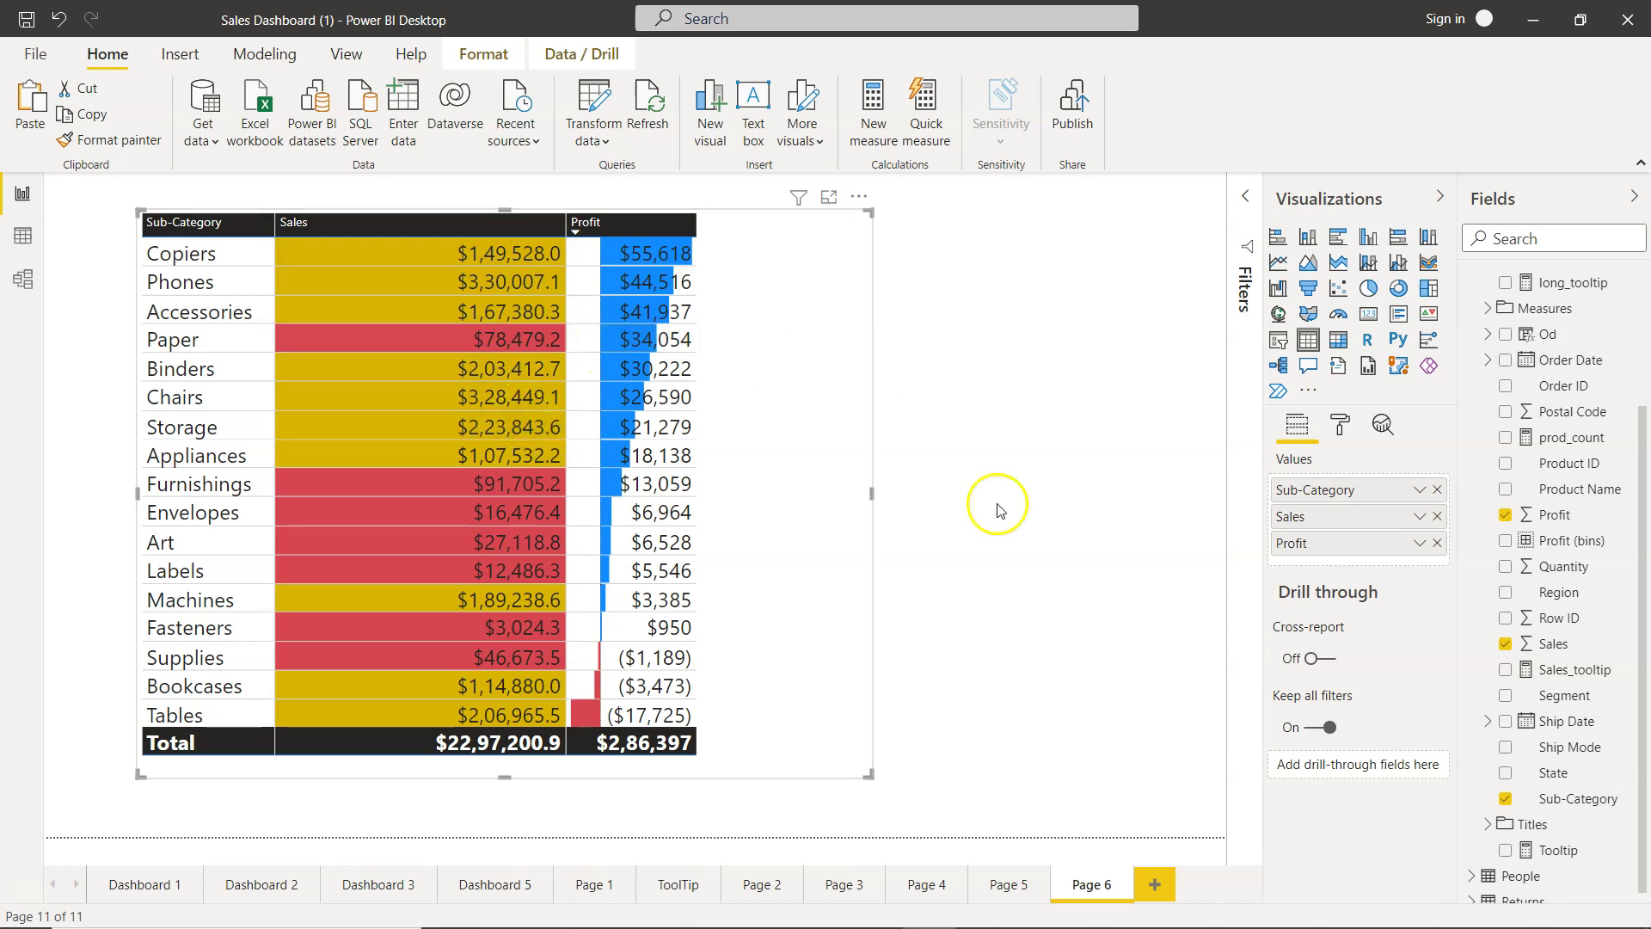
Reopen the Sales background color rules, move the dialog off the table, and set the second rule's upper limit to 200000.
{"action": "left_click", "coordinate": [1419, 516]}
{"action": "mouse_move", "coordinate": [1370, 196]}
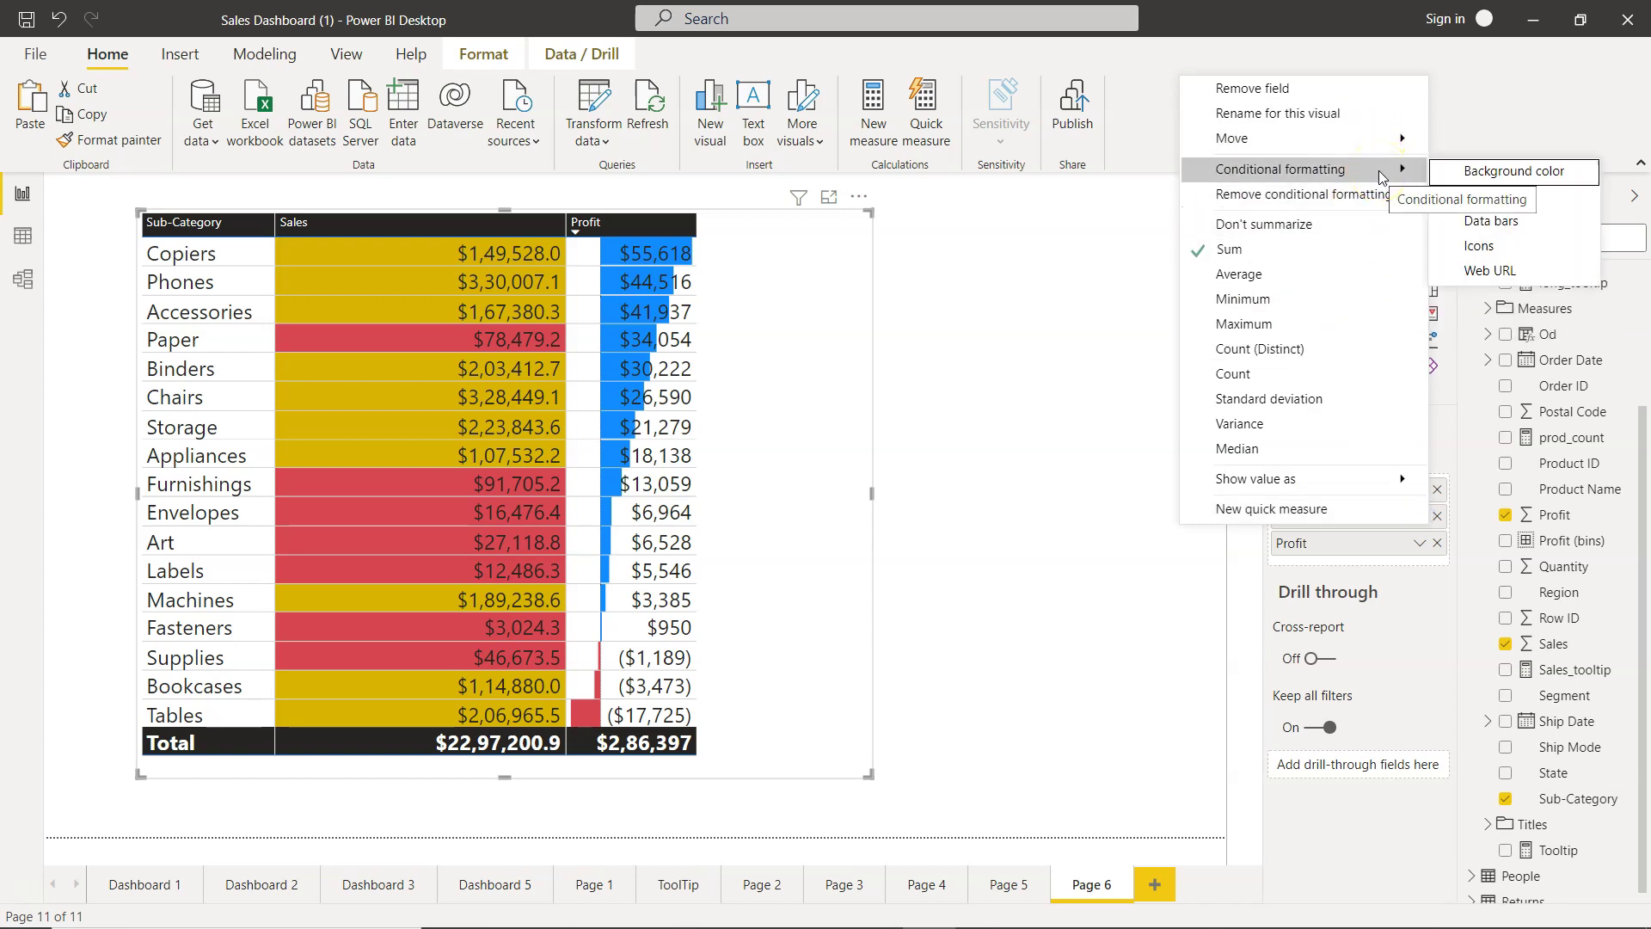
{"action": "left_click", "coordinate": [1470, 171]}
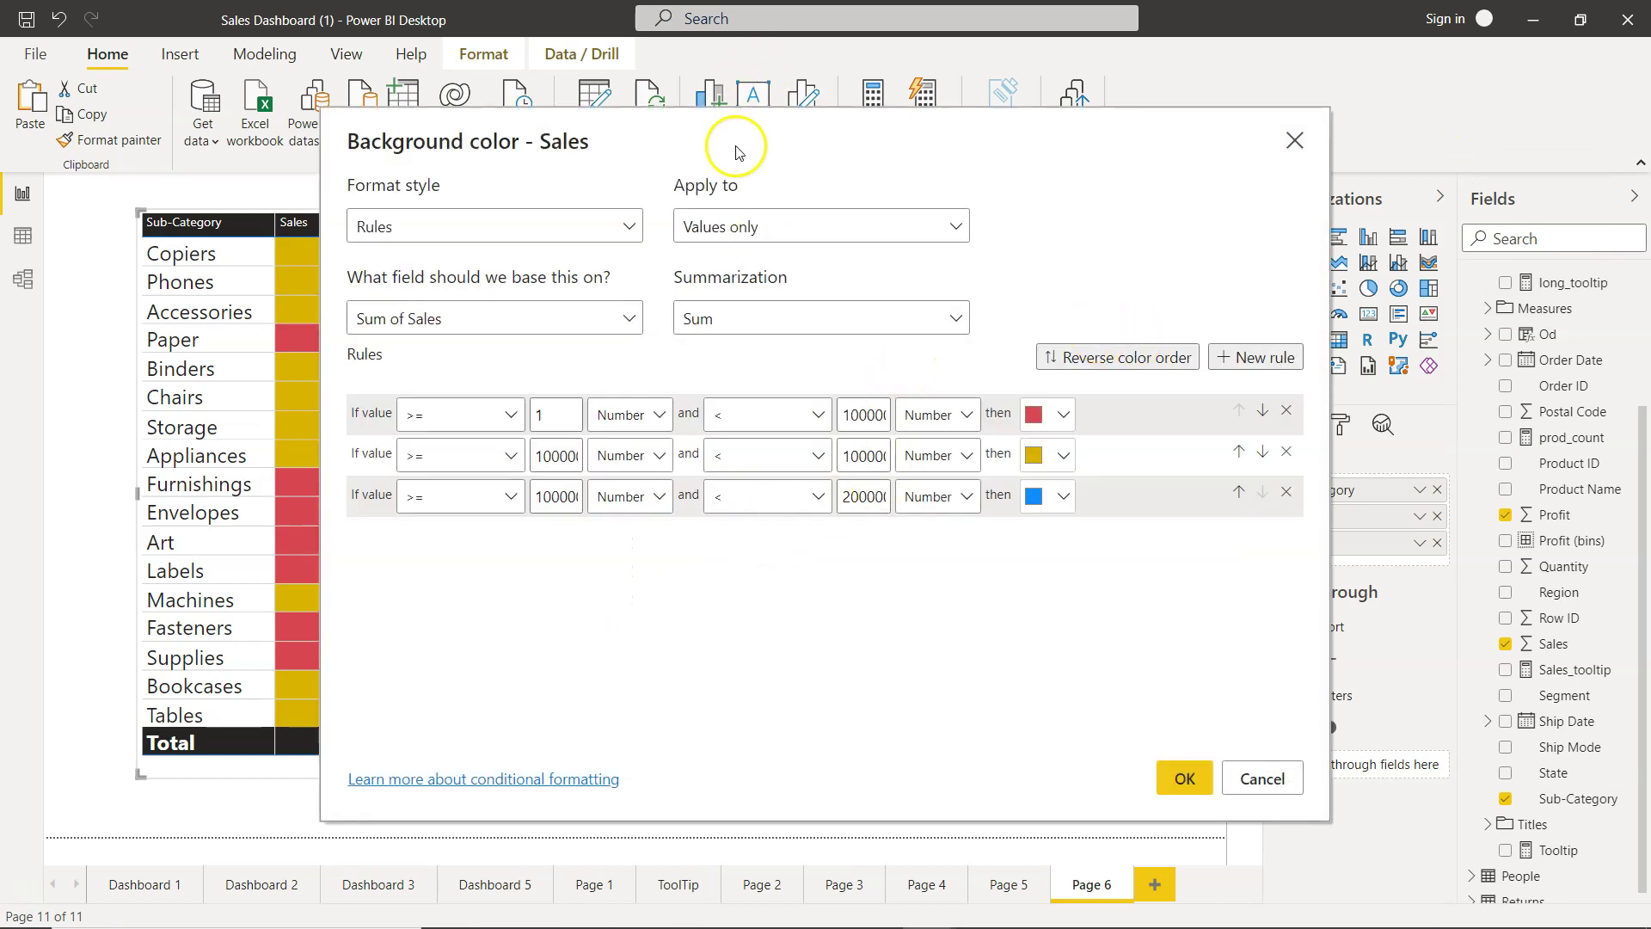
{"action": "left_click_drag", "start_coordinate": [740, 129], "coordinate": [1108, 104]}
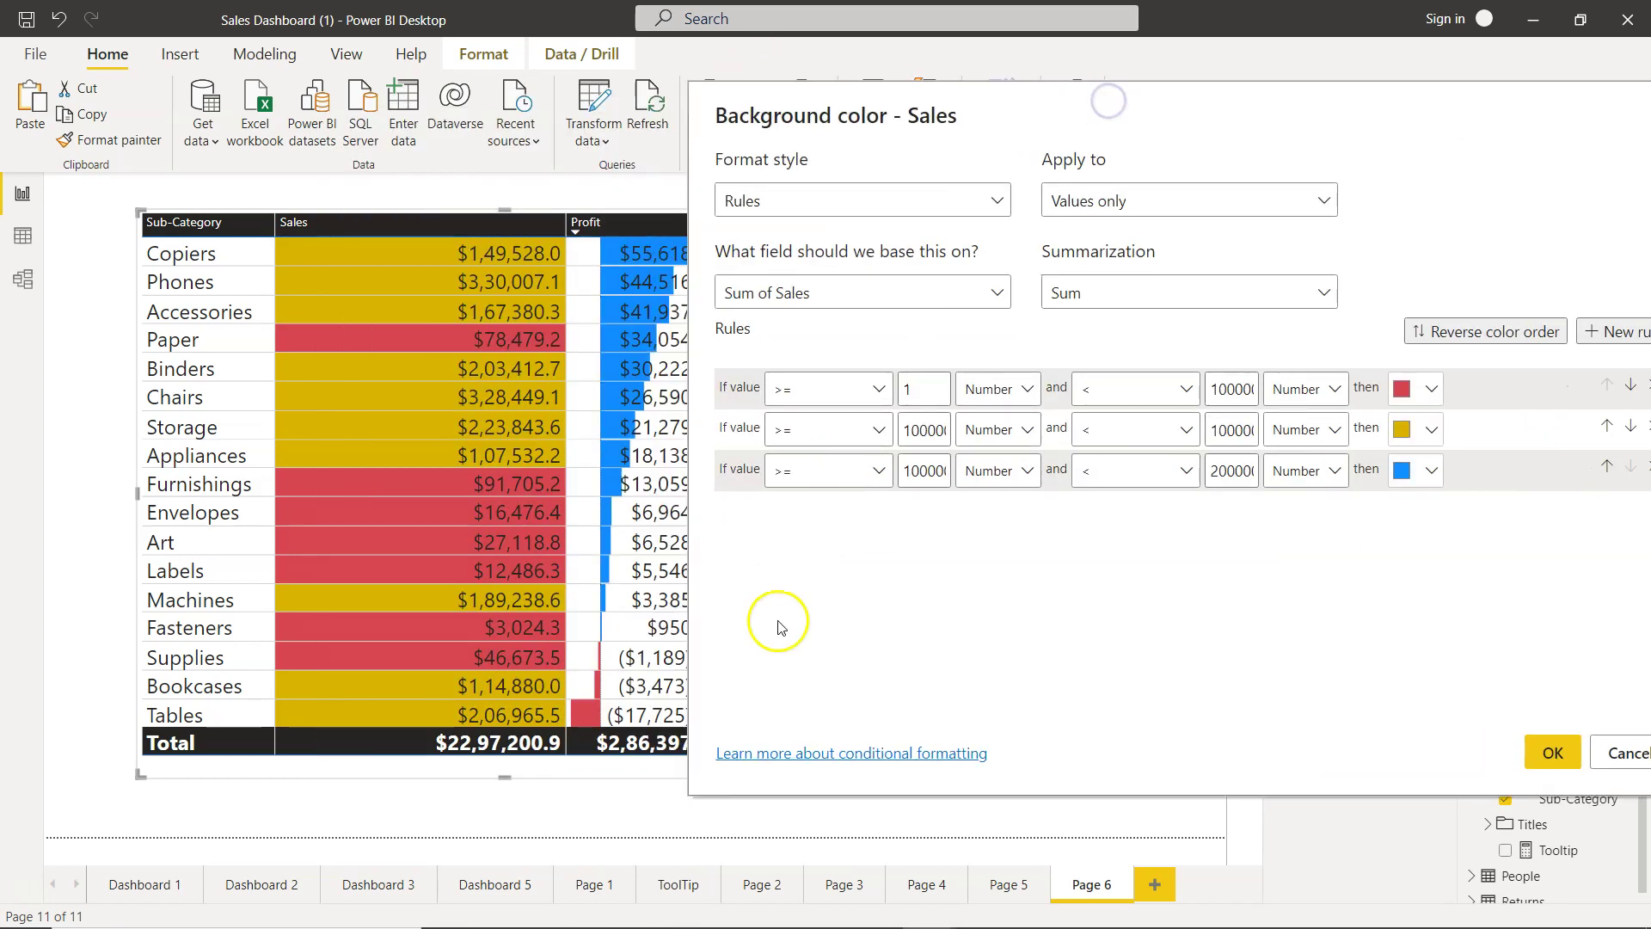
{"action": "left_click", "coordinate": [928, 428]}
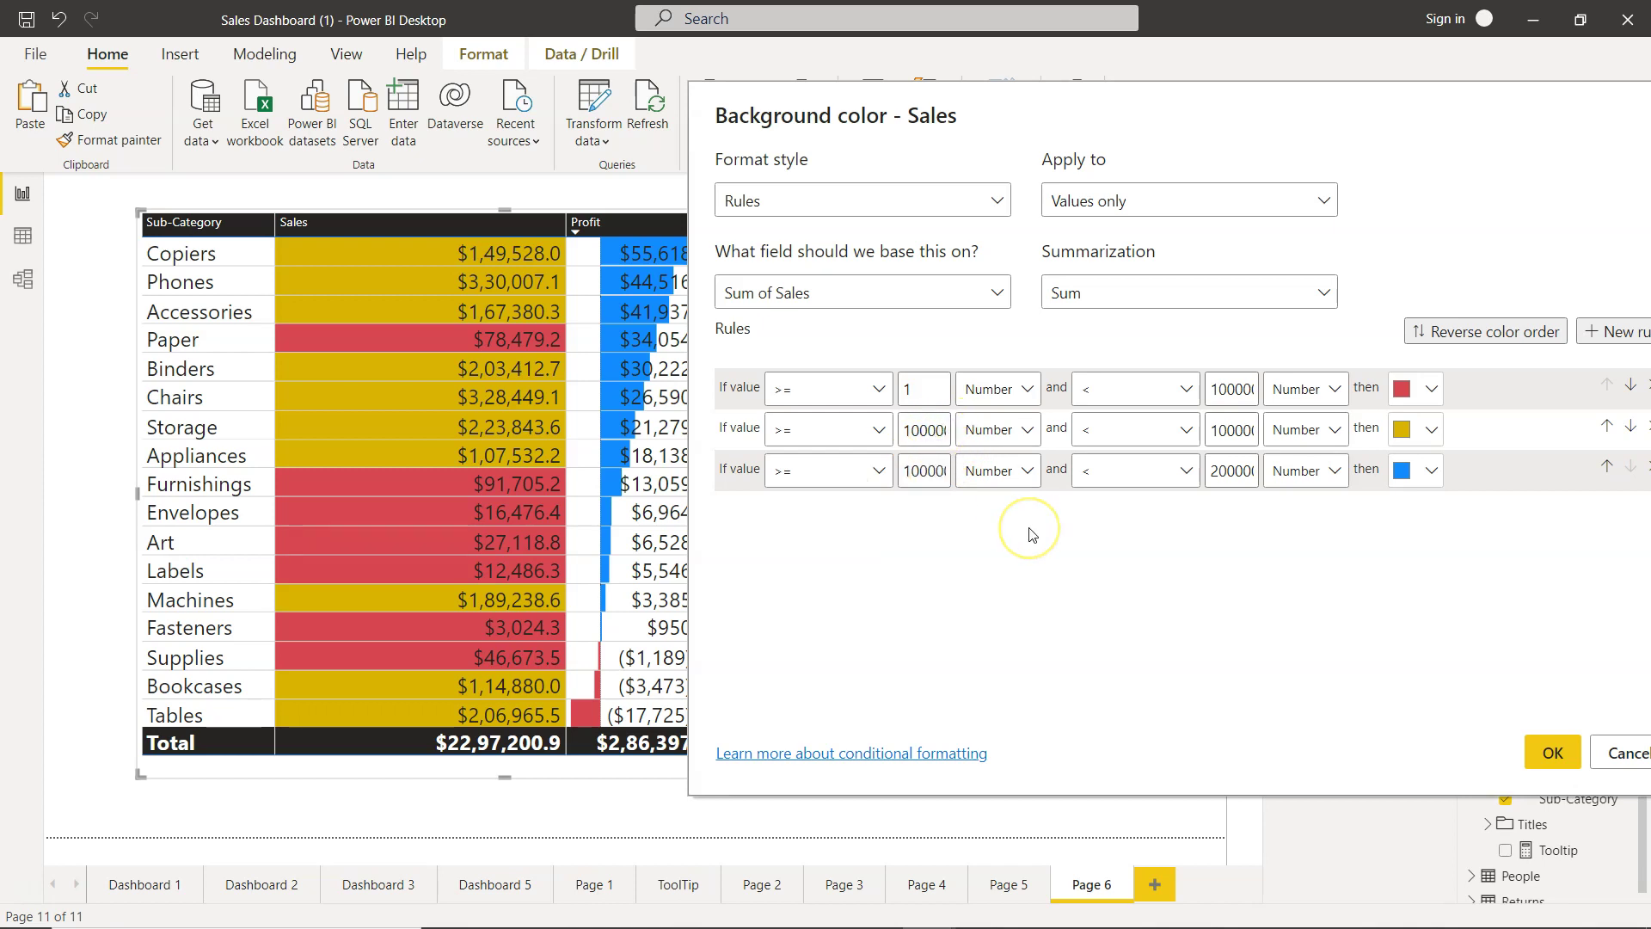
{"action": "left_click", "coordinate": [1223, 429]}
{"action": "key", "text": "Delete"}
{"action": "type", "text": "2"}
{"action": "left_click", "coordinate": [1226, 437]}
Change the third rule's range to a minimum of 2000000 and an upper limit of 3000000.
{"action": "left_click", "coordinate": [907, 471]}
{"action": "key", "text": "BackSpace"}
{"action": "type", "text": "2"}
{"action": "left_click", "coordinate": [519, 410]}
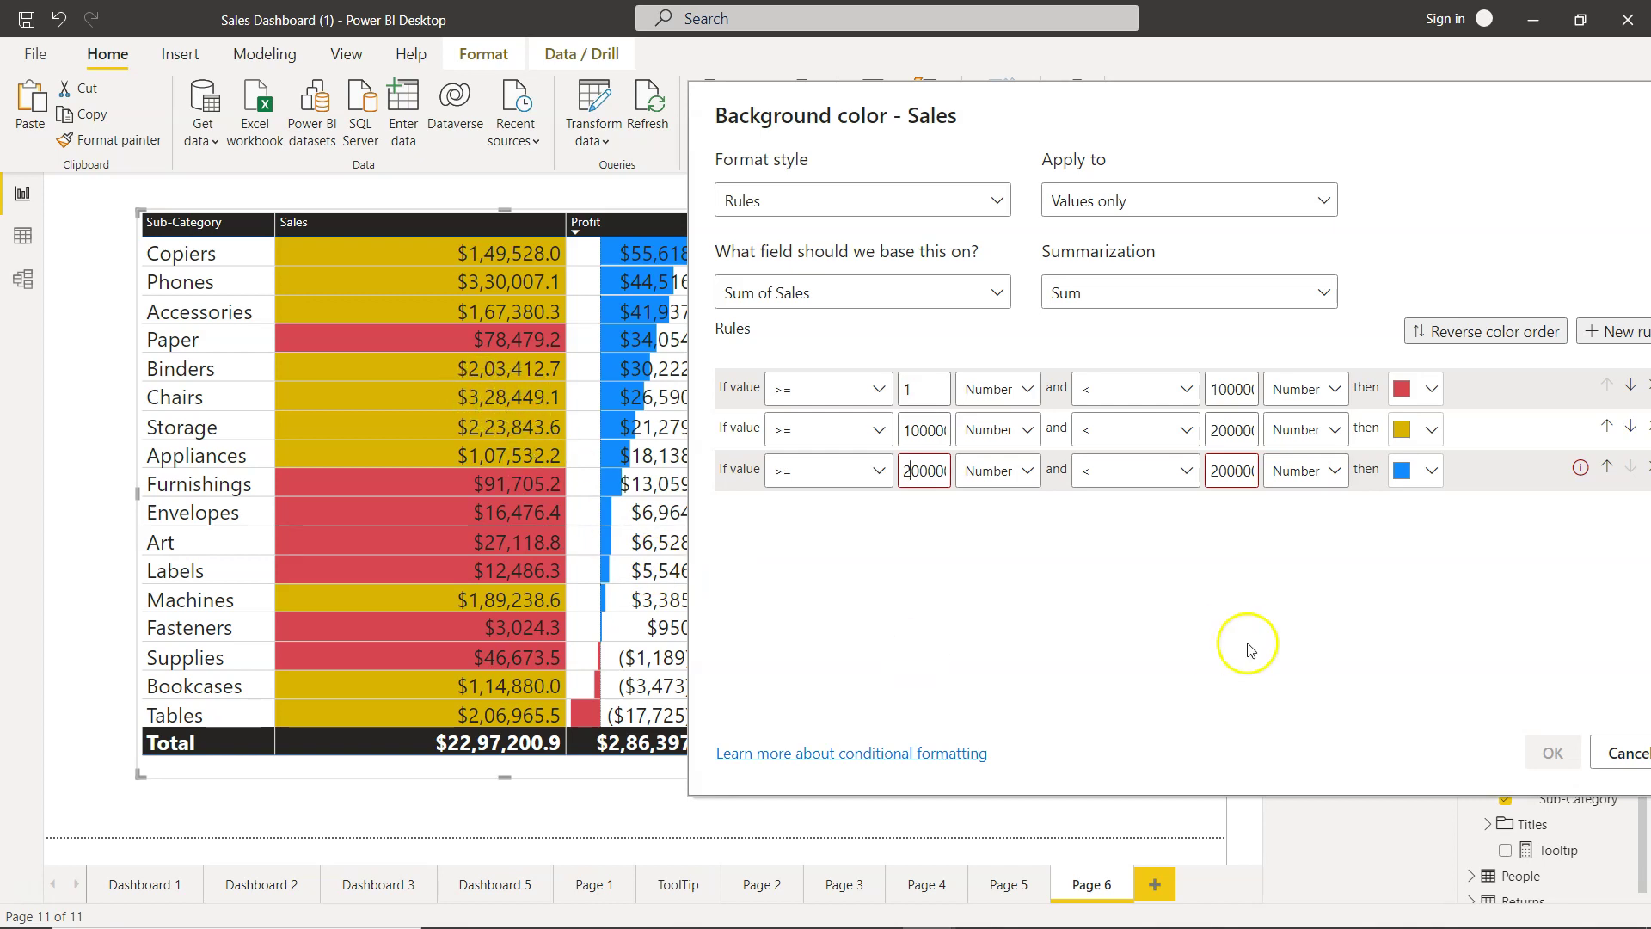
{"action": "left_click", "coordinate": [1219, 470]}
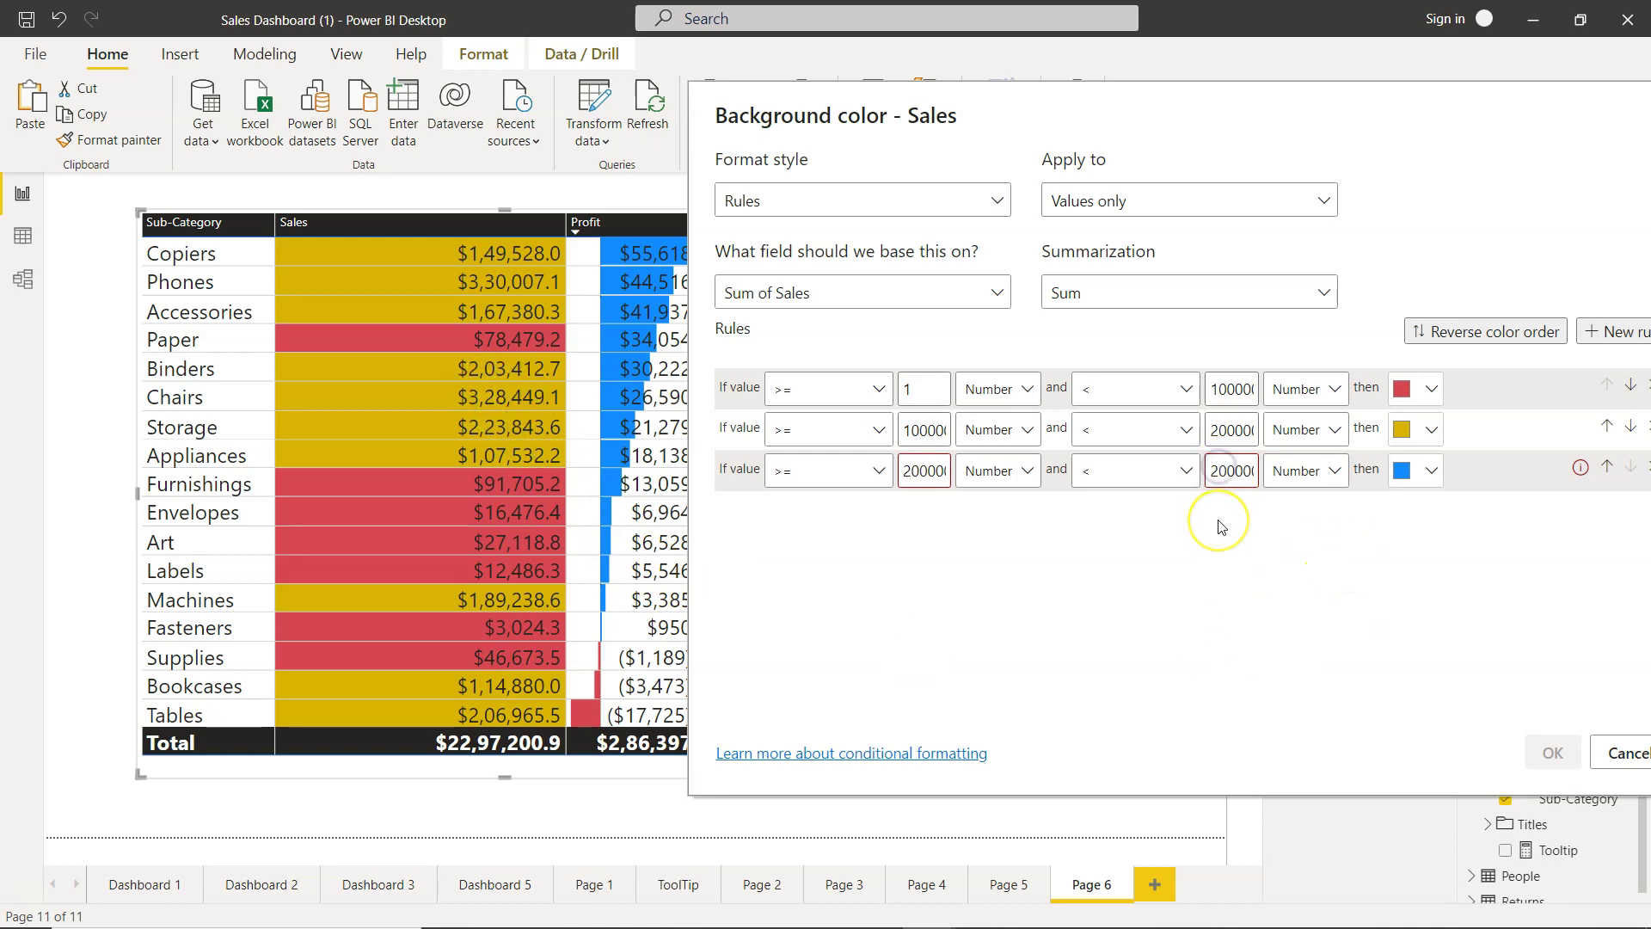
{"action": "type", "text": "3"}
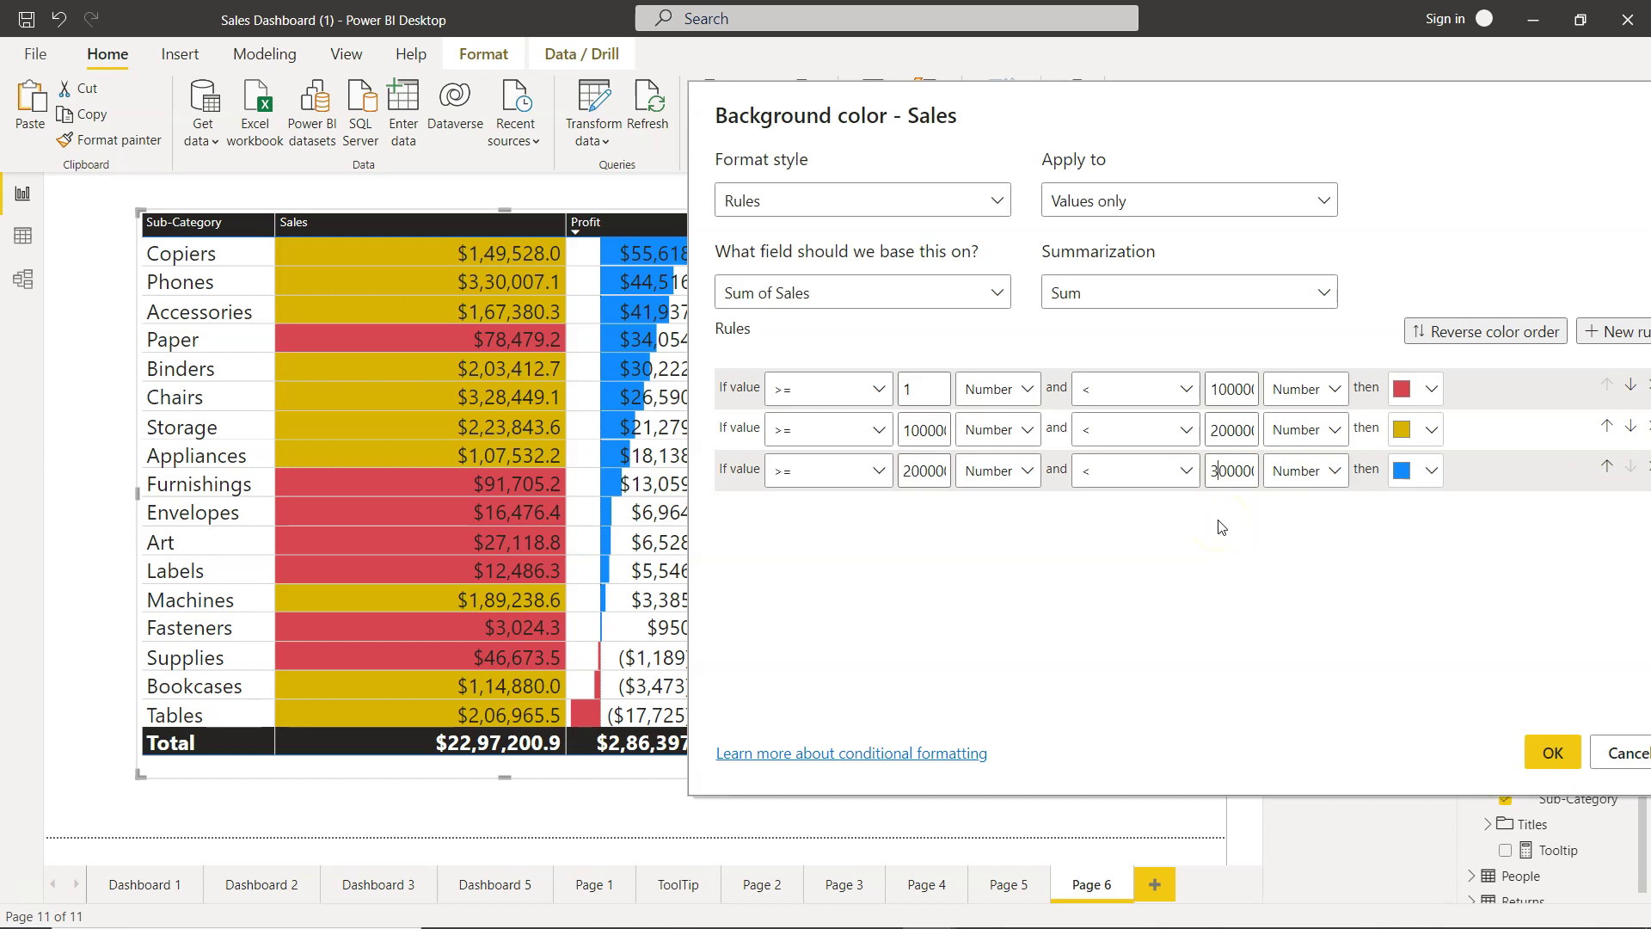
Correct the third rule's range to 200000 up to less than 300000 and apply the background color rules.
{"action": "left_click", "coordinate": [1231, 476]}
{"action": "key", "text": "BackSpace"}
{"action": "left_click", "coordinate": [1238, 572]}
{"action": "left_click", "coordinate": [921, 468]}
{"action": "left_click", "coordinate": [956, 556]}
{"action": "left_click", "coordinate": [959, 562]}
{"action": "left_click", "coordinate": [1228, 471]}
{"action": "left_click", "coordinate": [1552, 753]}
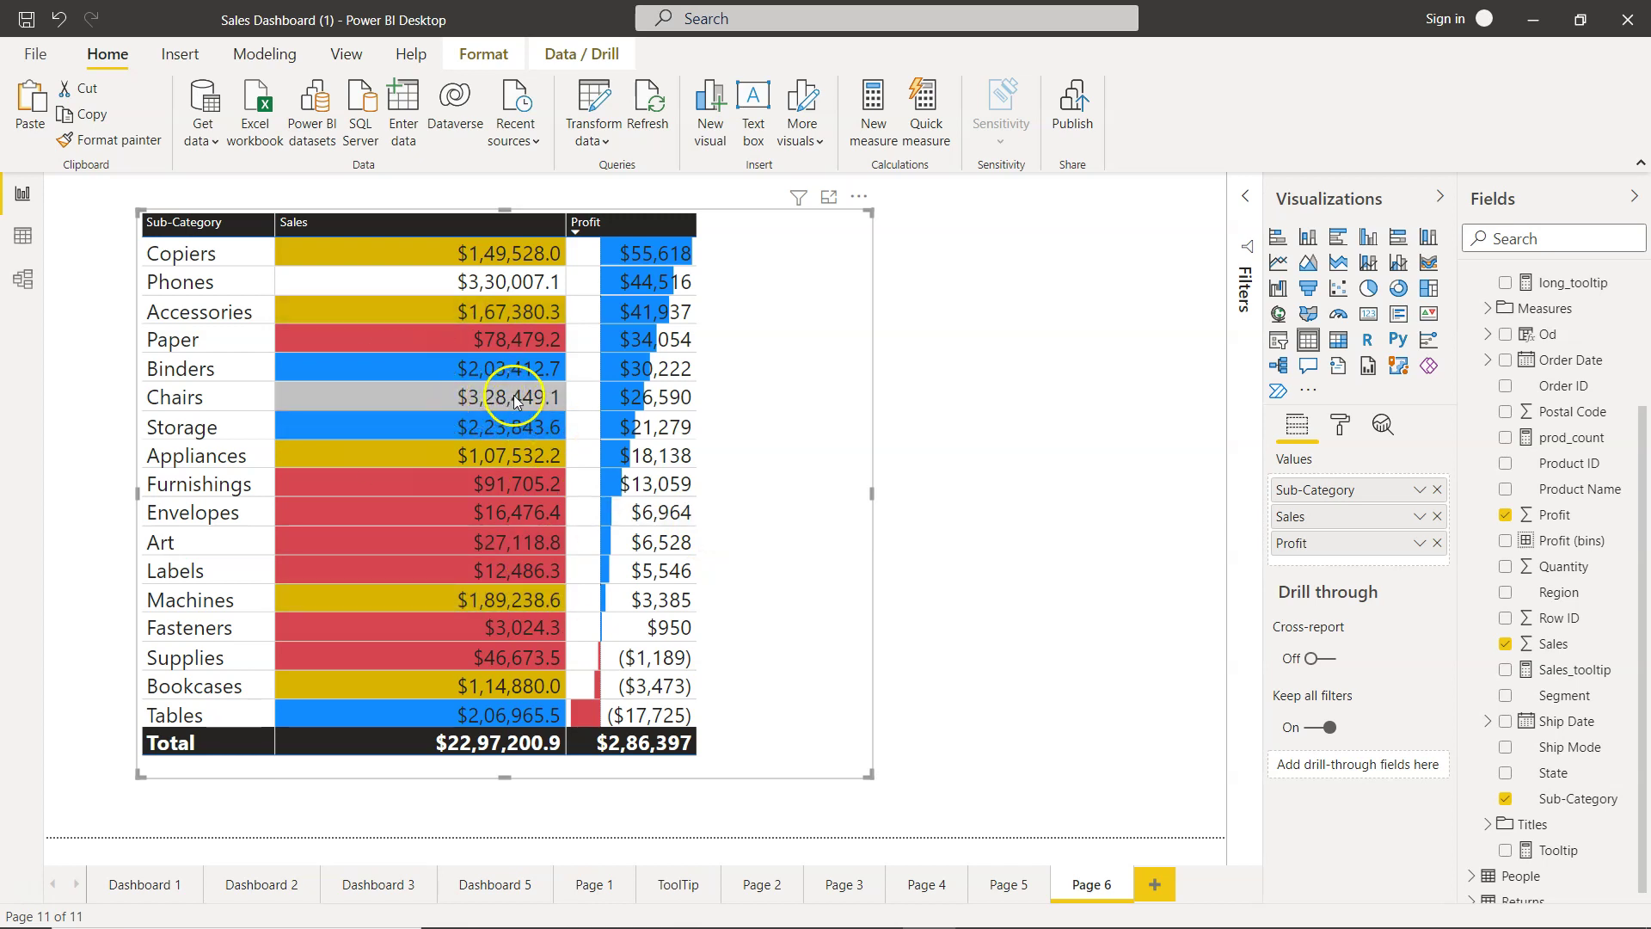
Reopen the Sales background color rules, raise the third rule's upper limit to 400000, and apply the change.
{"action": "mouse_move", "coordinate": [462, 402]}
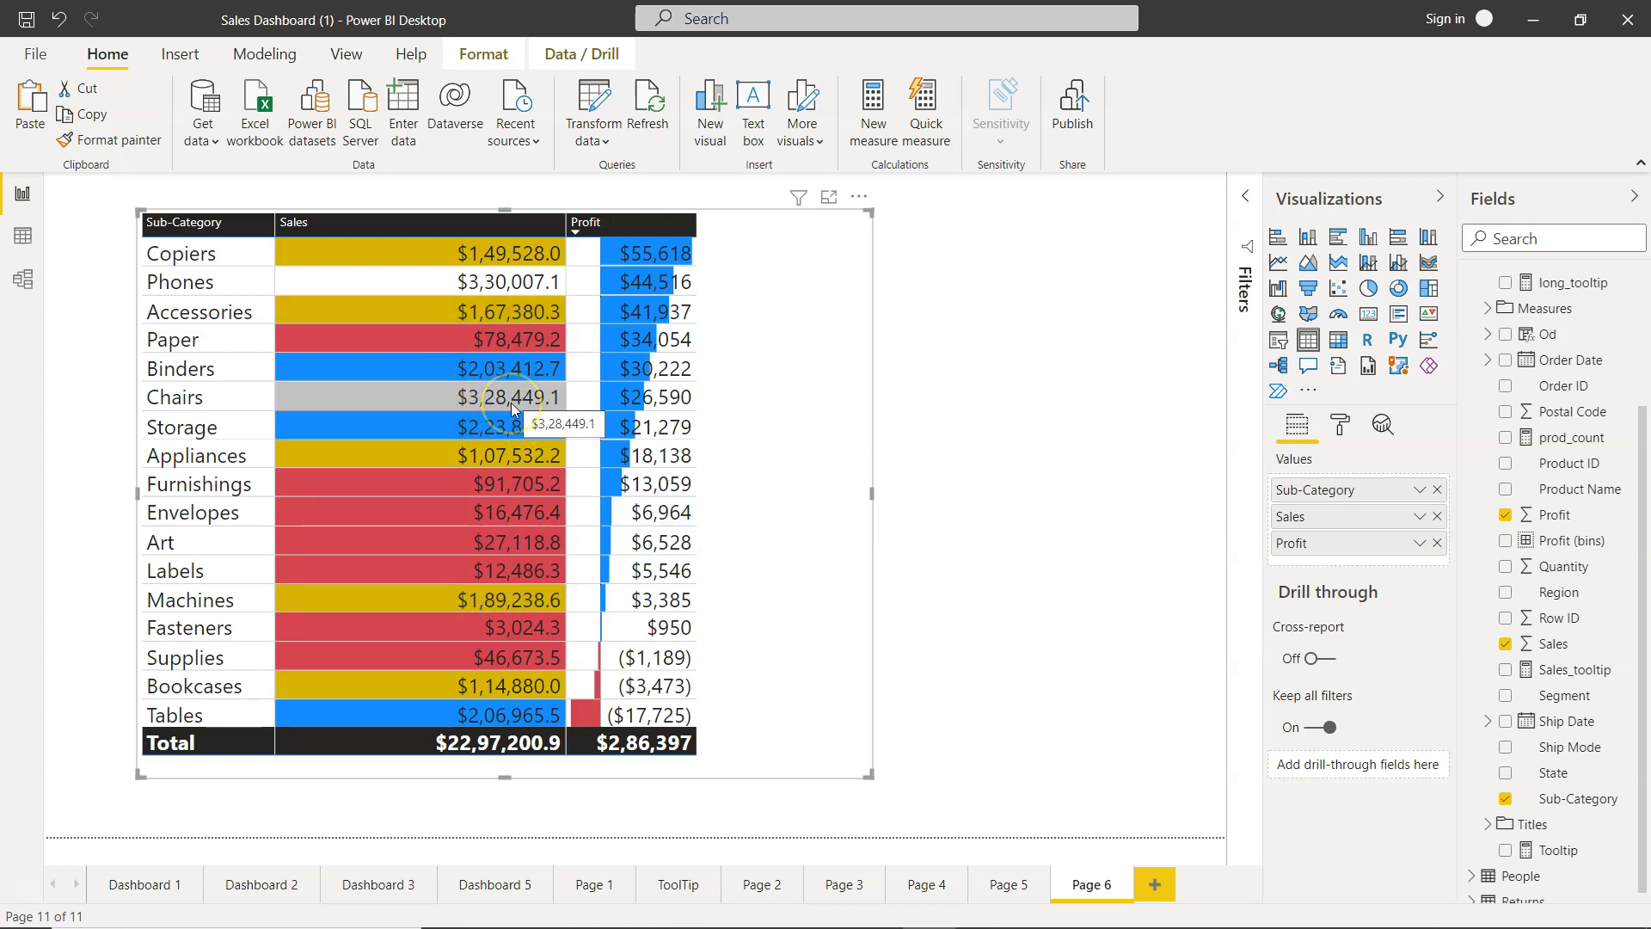
{"action": "mouse_move", "coordinate": [522, 281]}
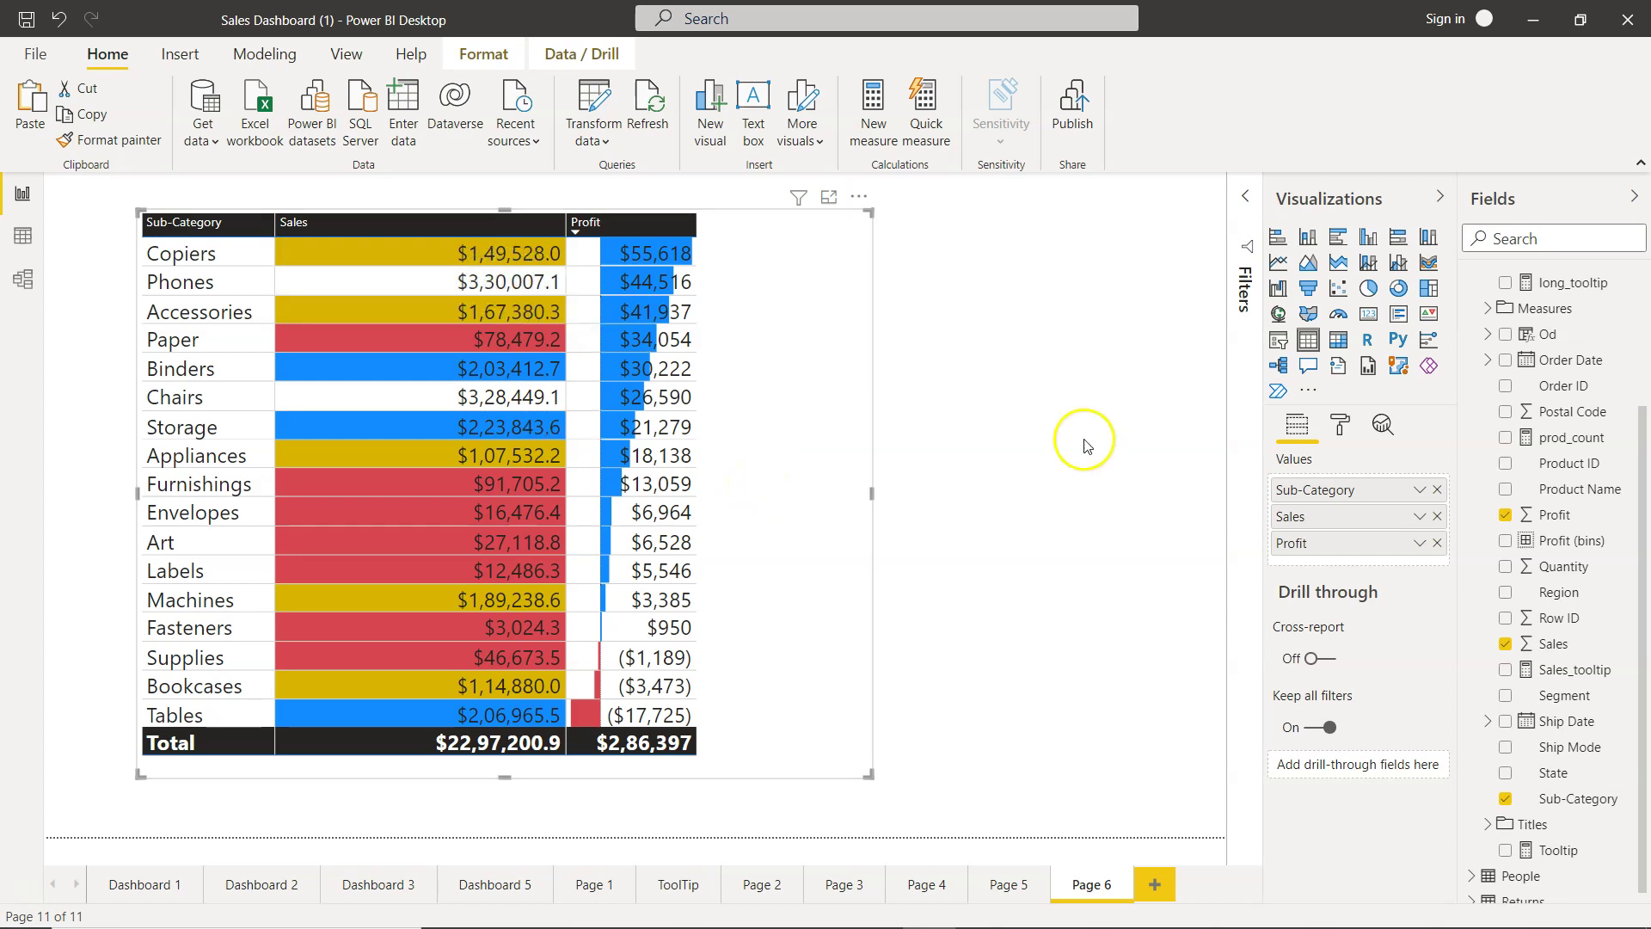
{"action": "left_click", "coordinate": [1418, 515]}
{"action": "mouse_move", "coordinate": [1348, 200]}
{"action": "mouse_move", "coordinate": [1358, 169]}
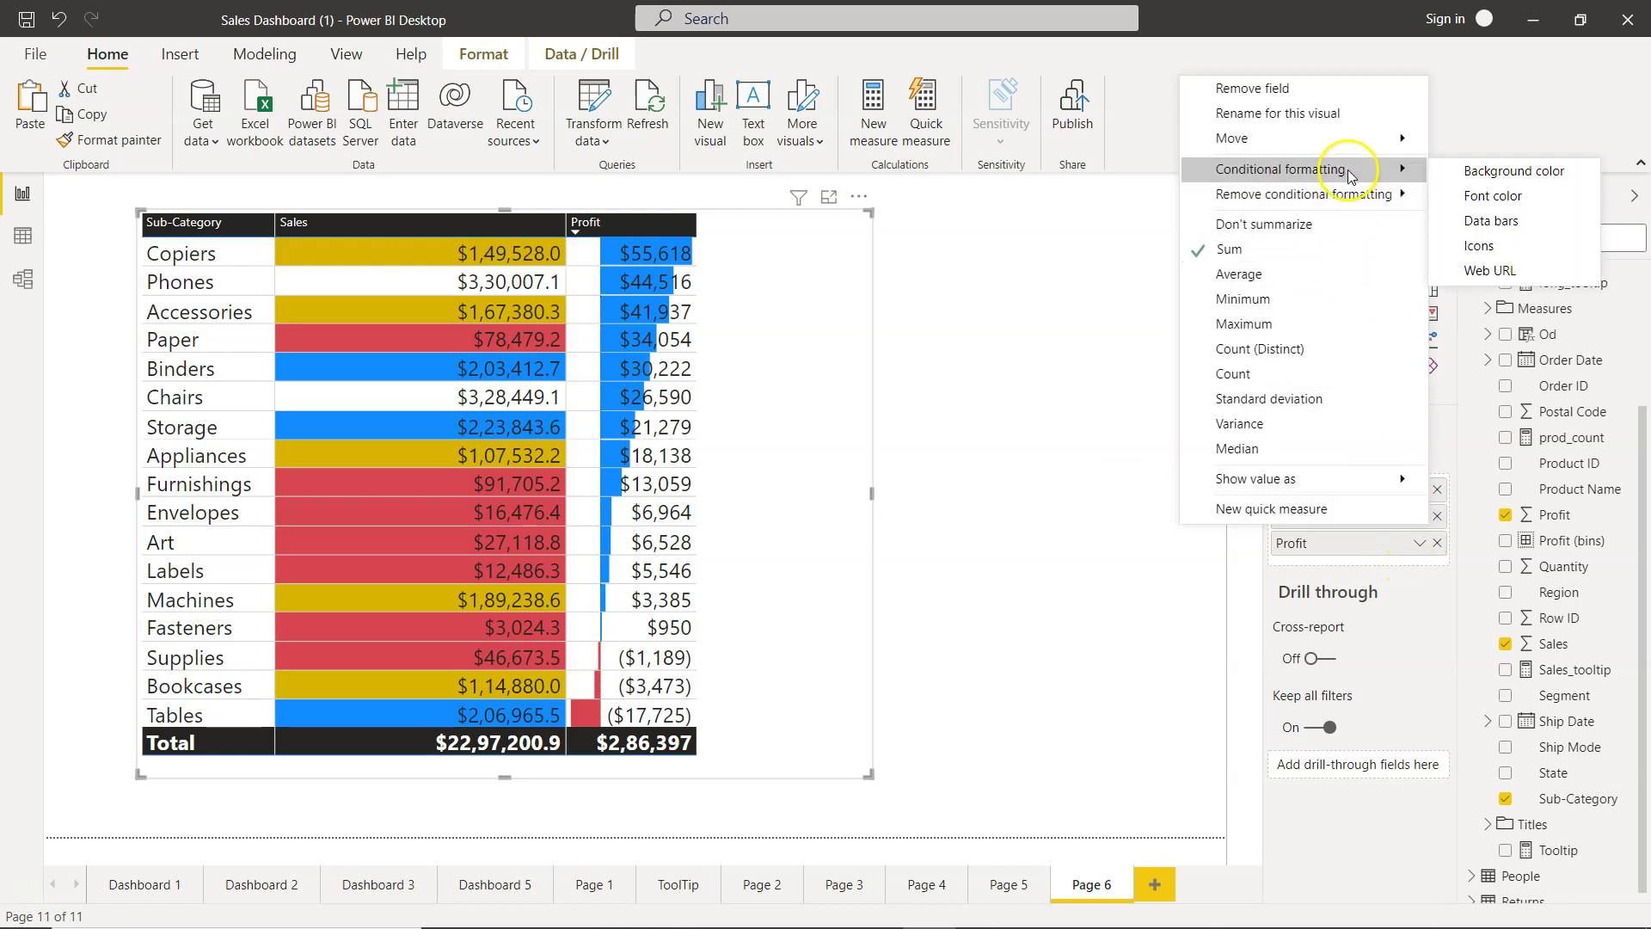
{"action": "left_click", "coordinate": [1501, 170]}
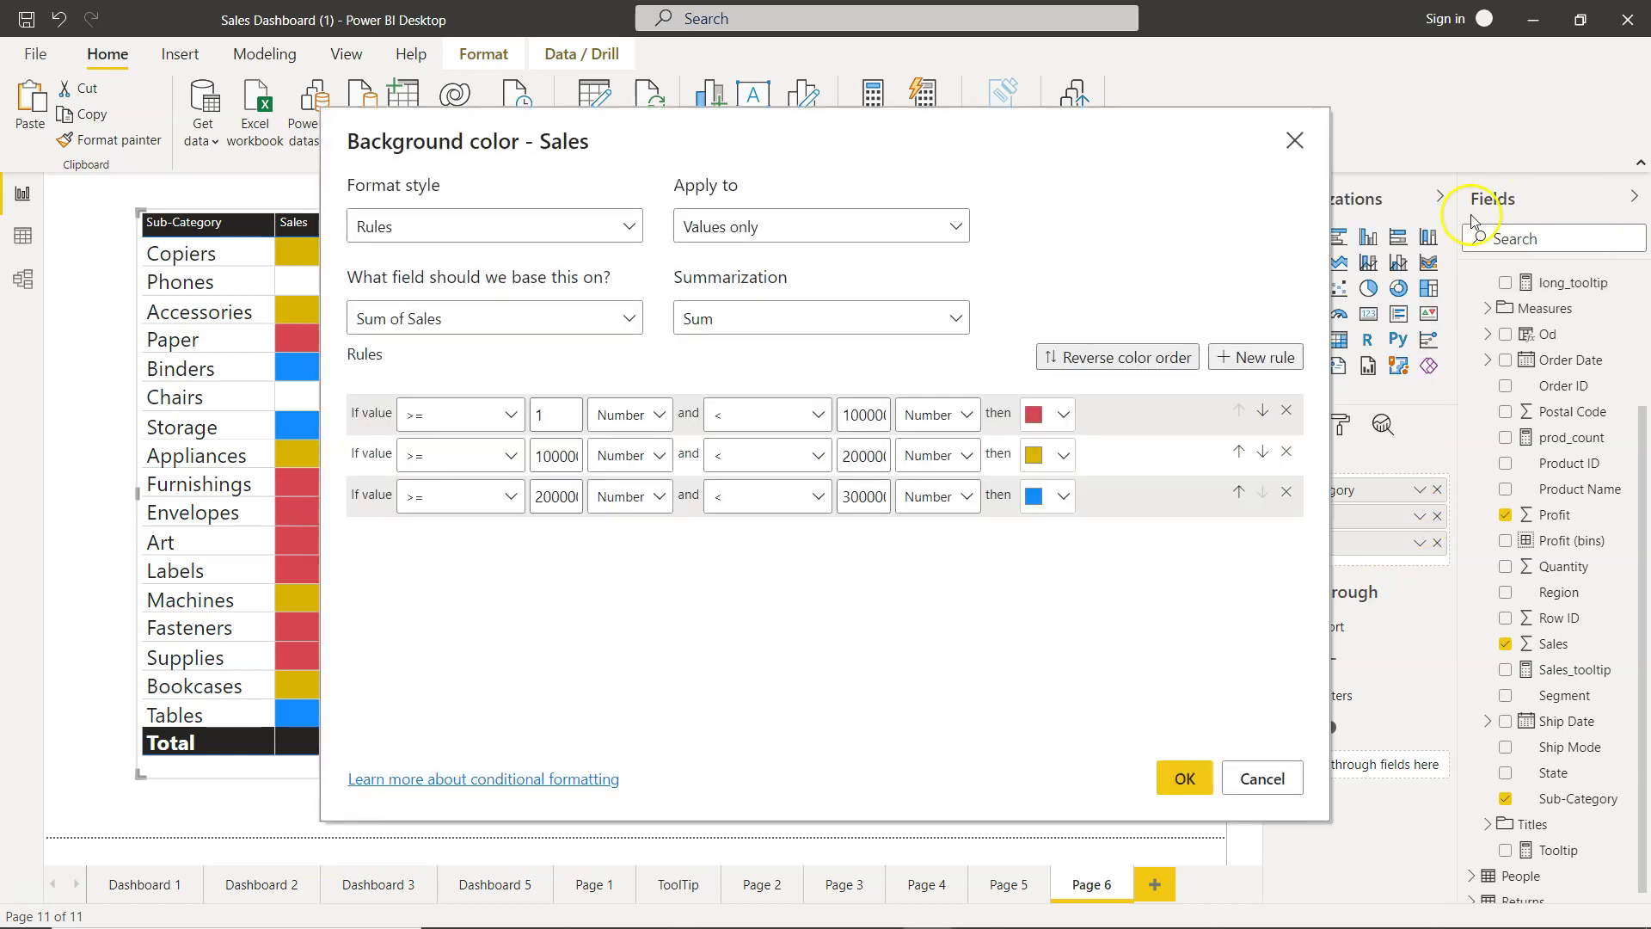
{"action": "left_click", "coordinate": [855, 500]}
{"action": "key", "text": "BackSpace"}
{"action": "type", "text": "4"}
{"action": "left_click", "coordinate": [1169, 768]}
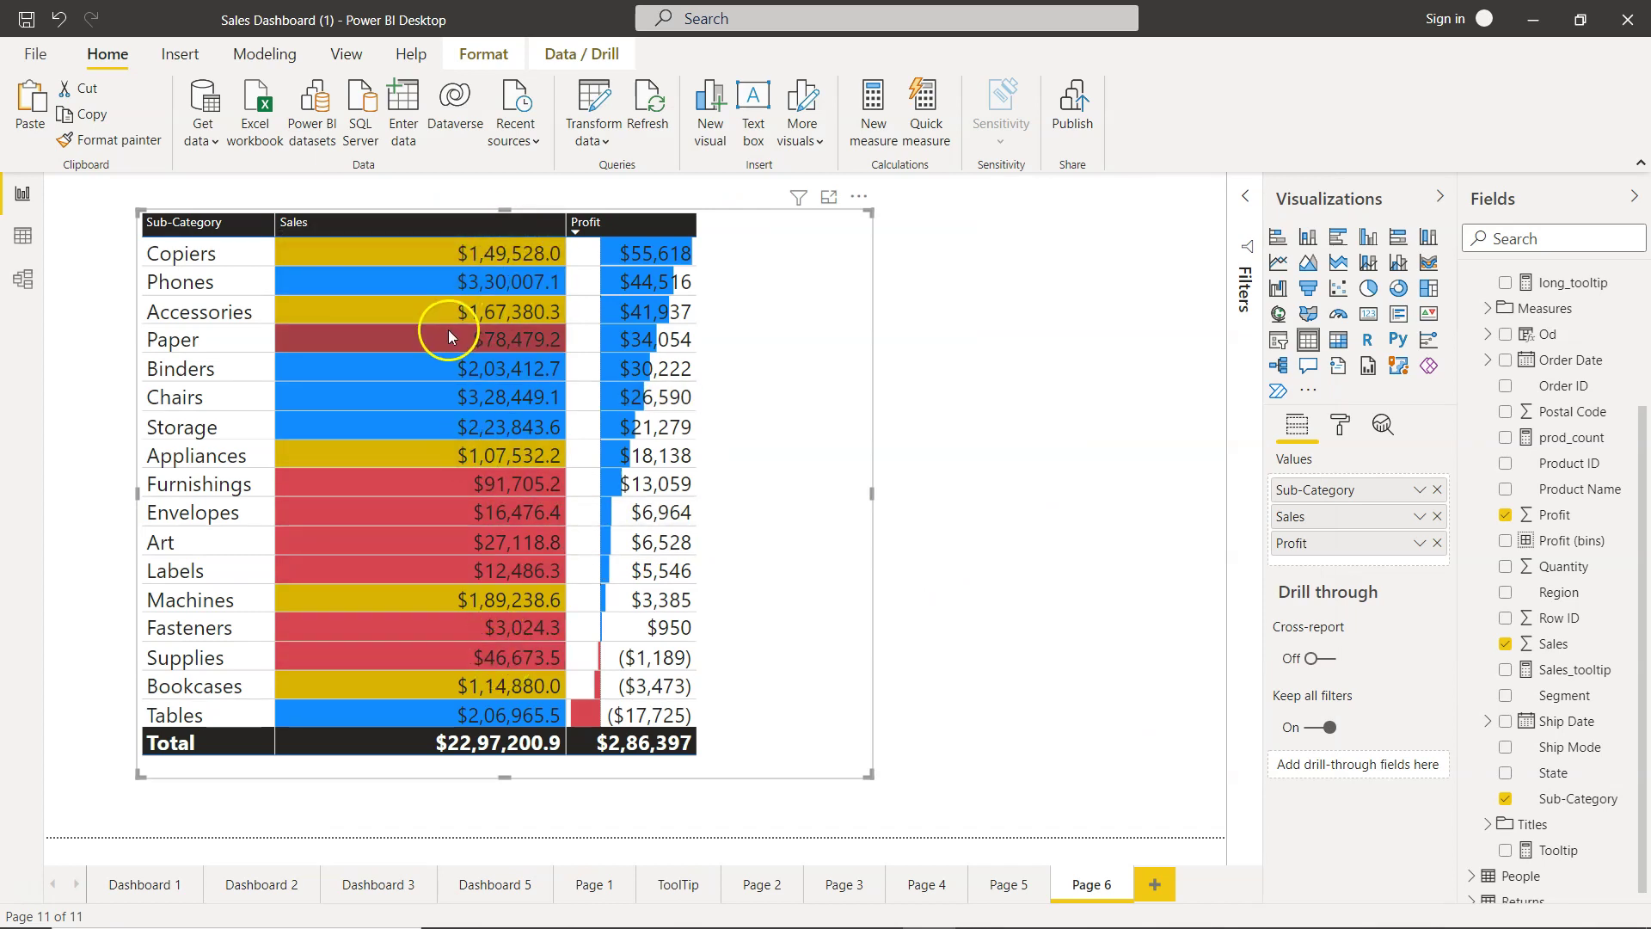
Look at the font color conditional formatting for Sales with the Rules format style, and close it without applying.
{"action": "left_click", "coordinate": [1418, 516]}
{"action": "mouse_move", "coordinate": [1361, 151]}
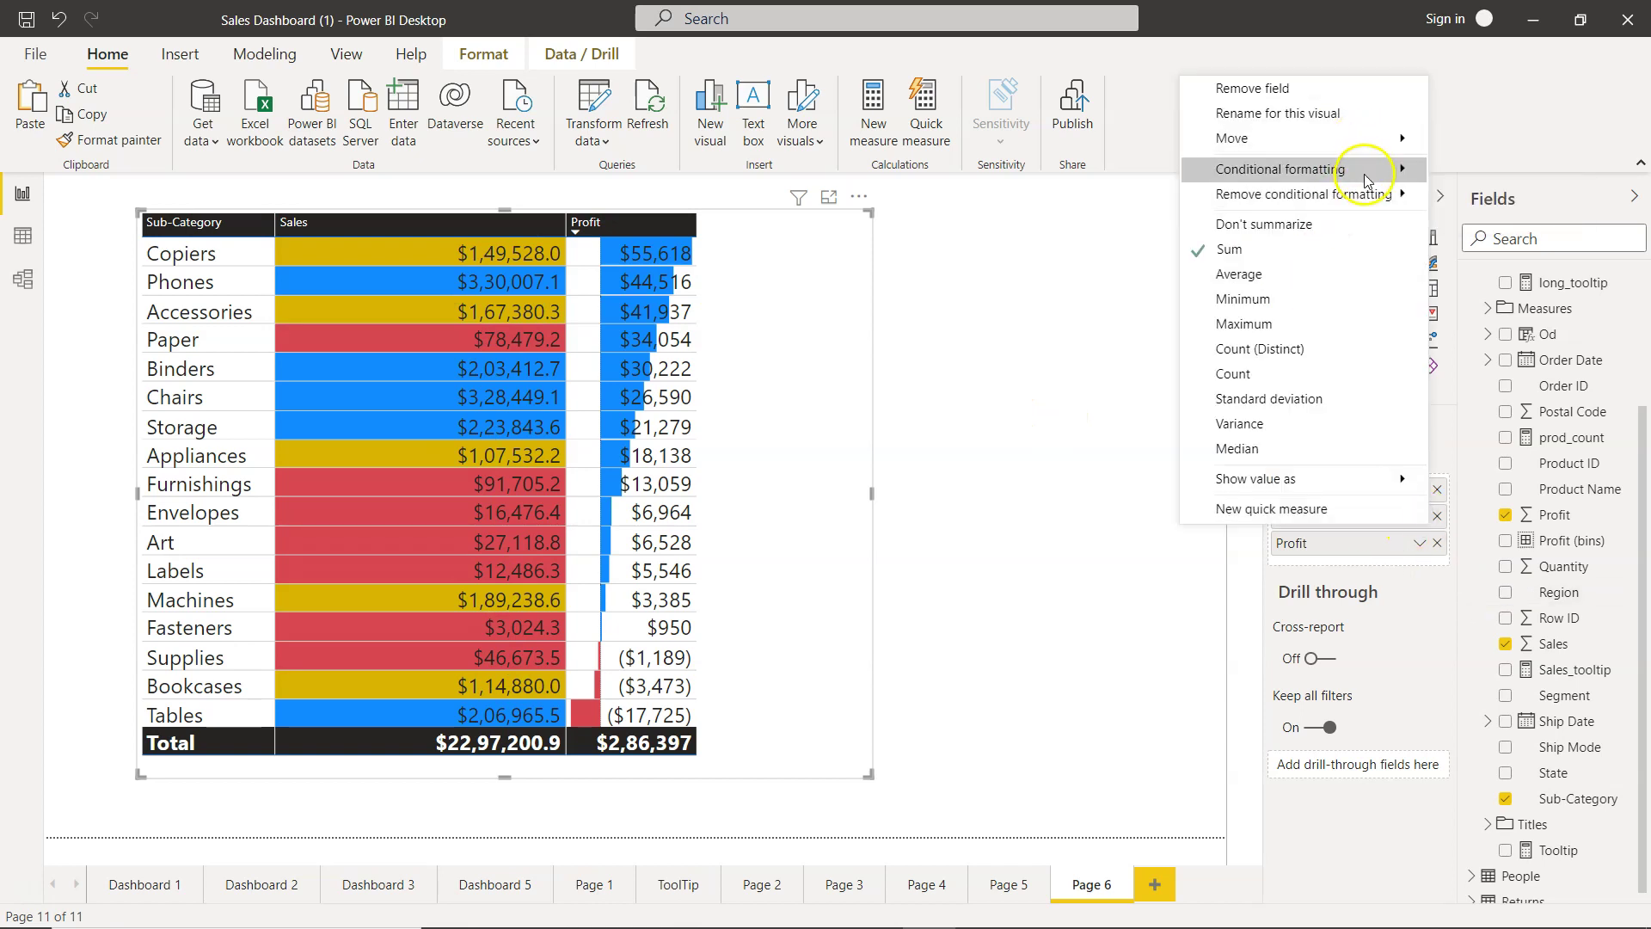
{"action": "left_click", "coordinate": [1496, 196]}
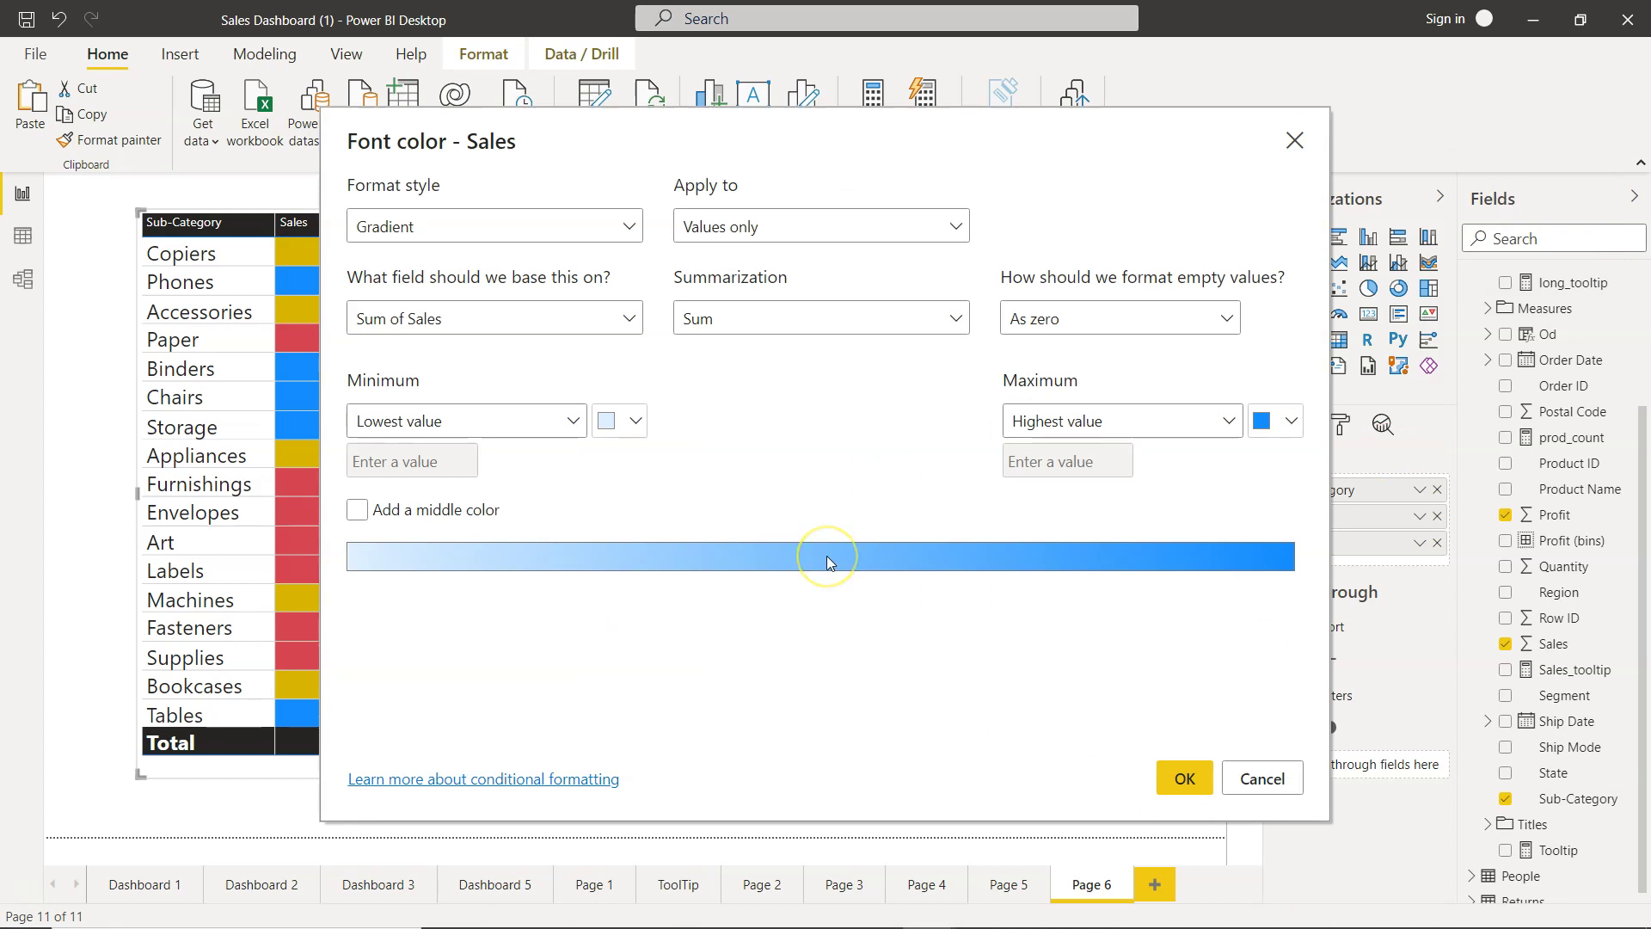
{"action": "left_click", "coordinate": [630, 227]}
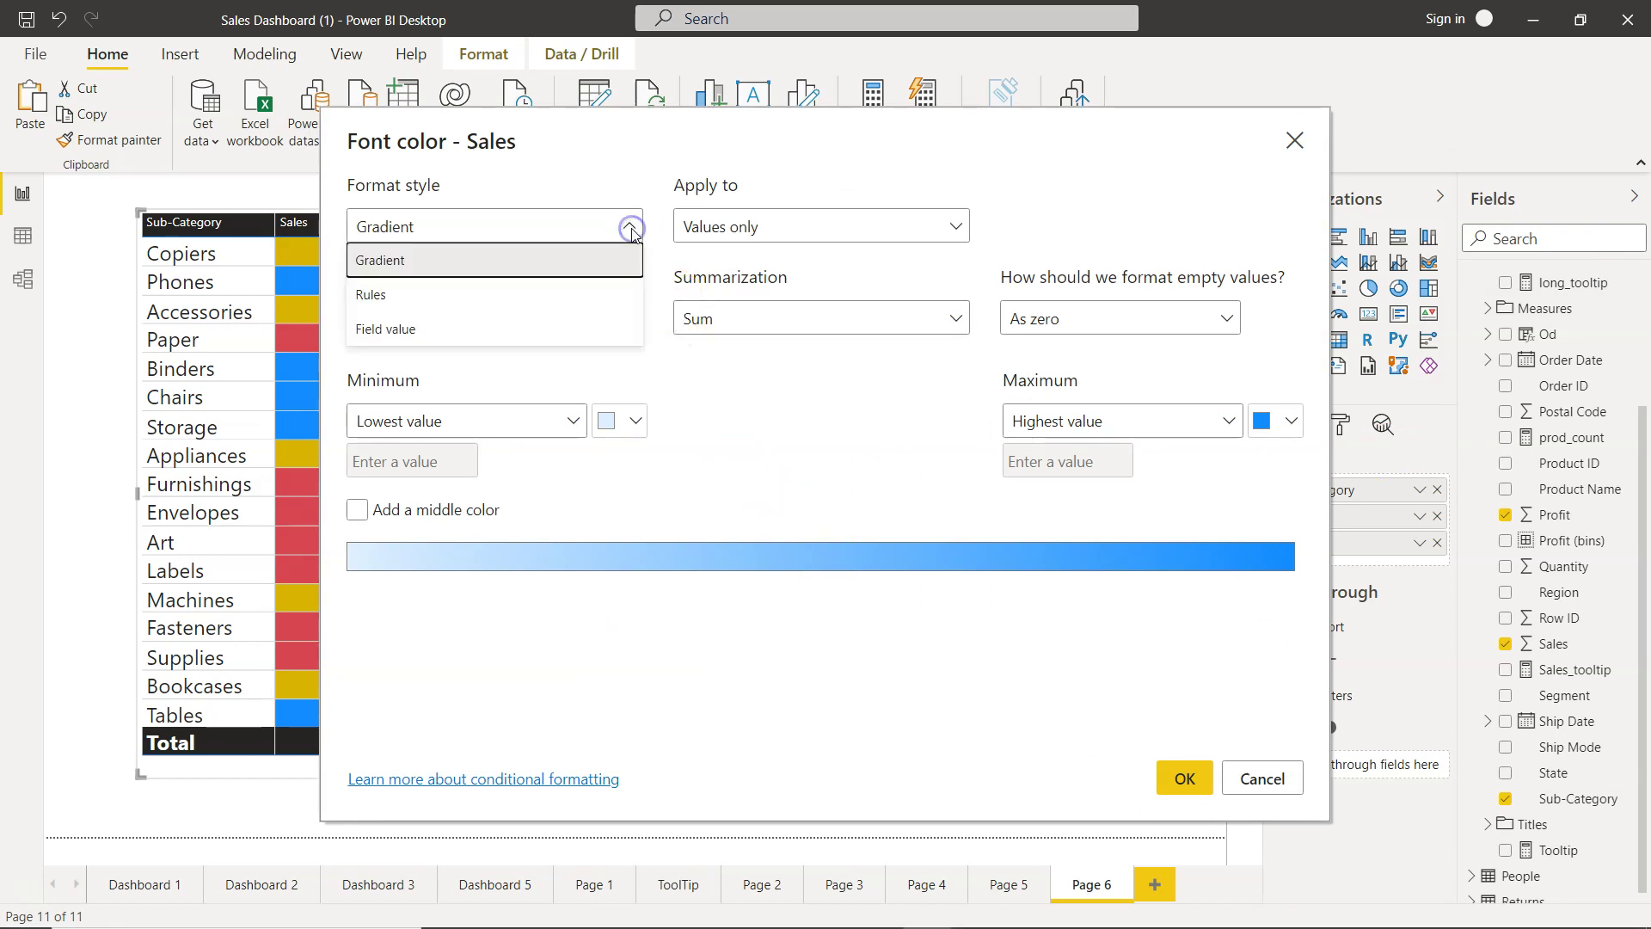
{"action": "left_click", "coordinate": [553, 294]}
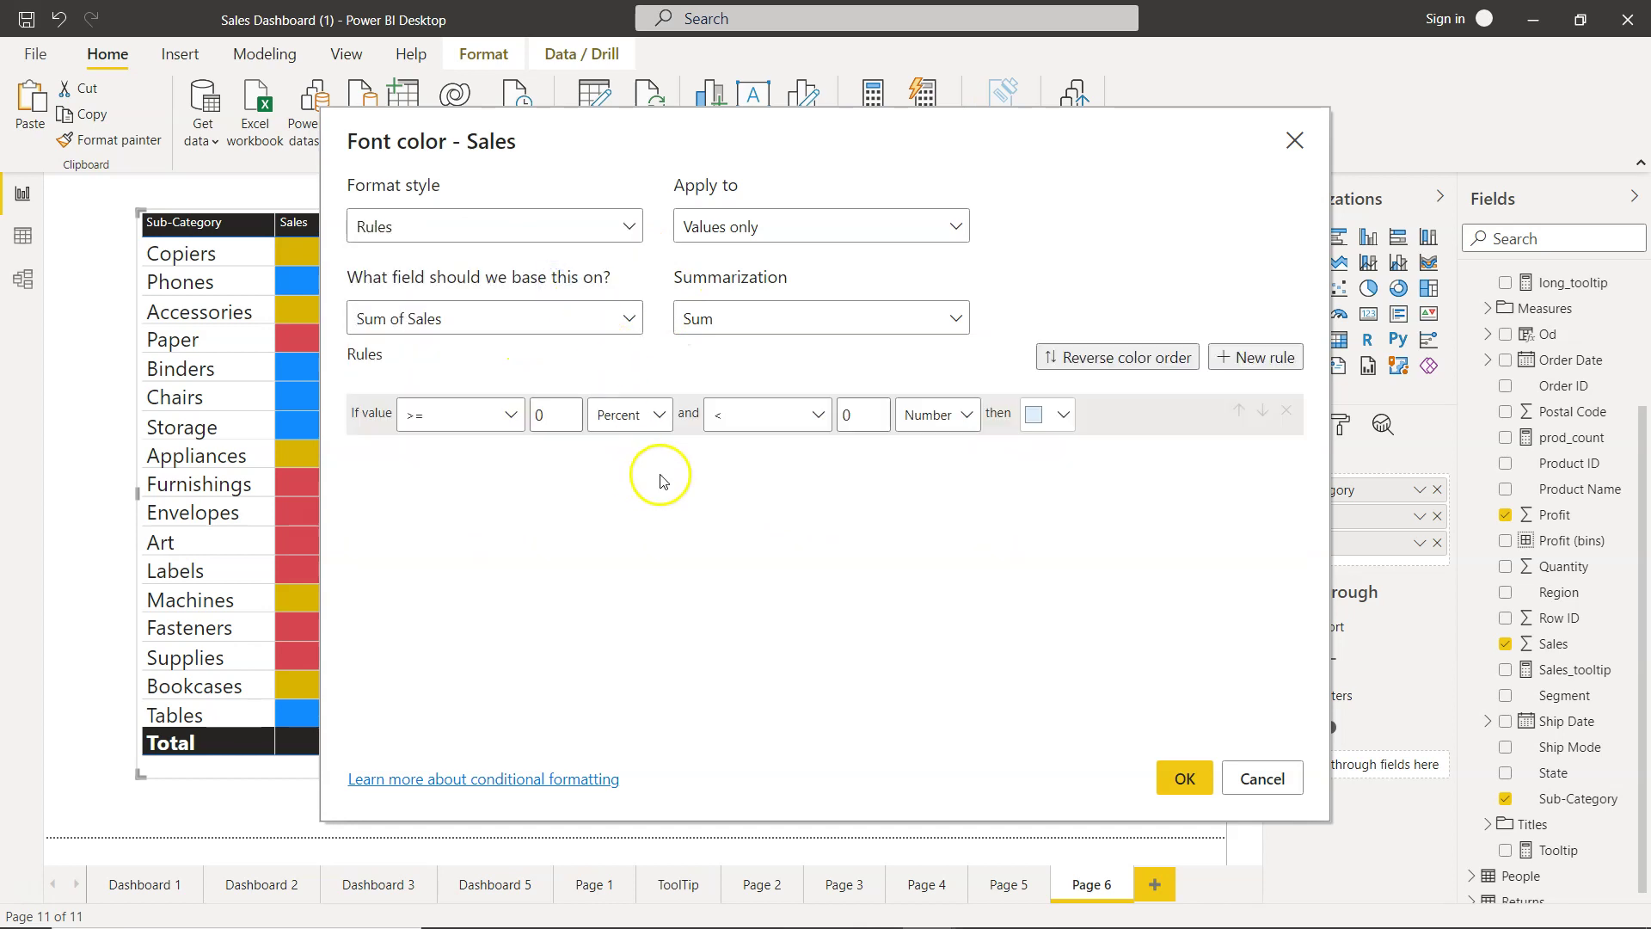
{"action": "left_click", "coordinate": [1261, 779]}
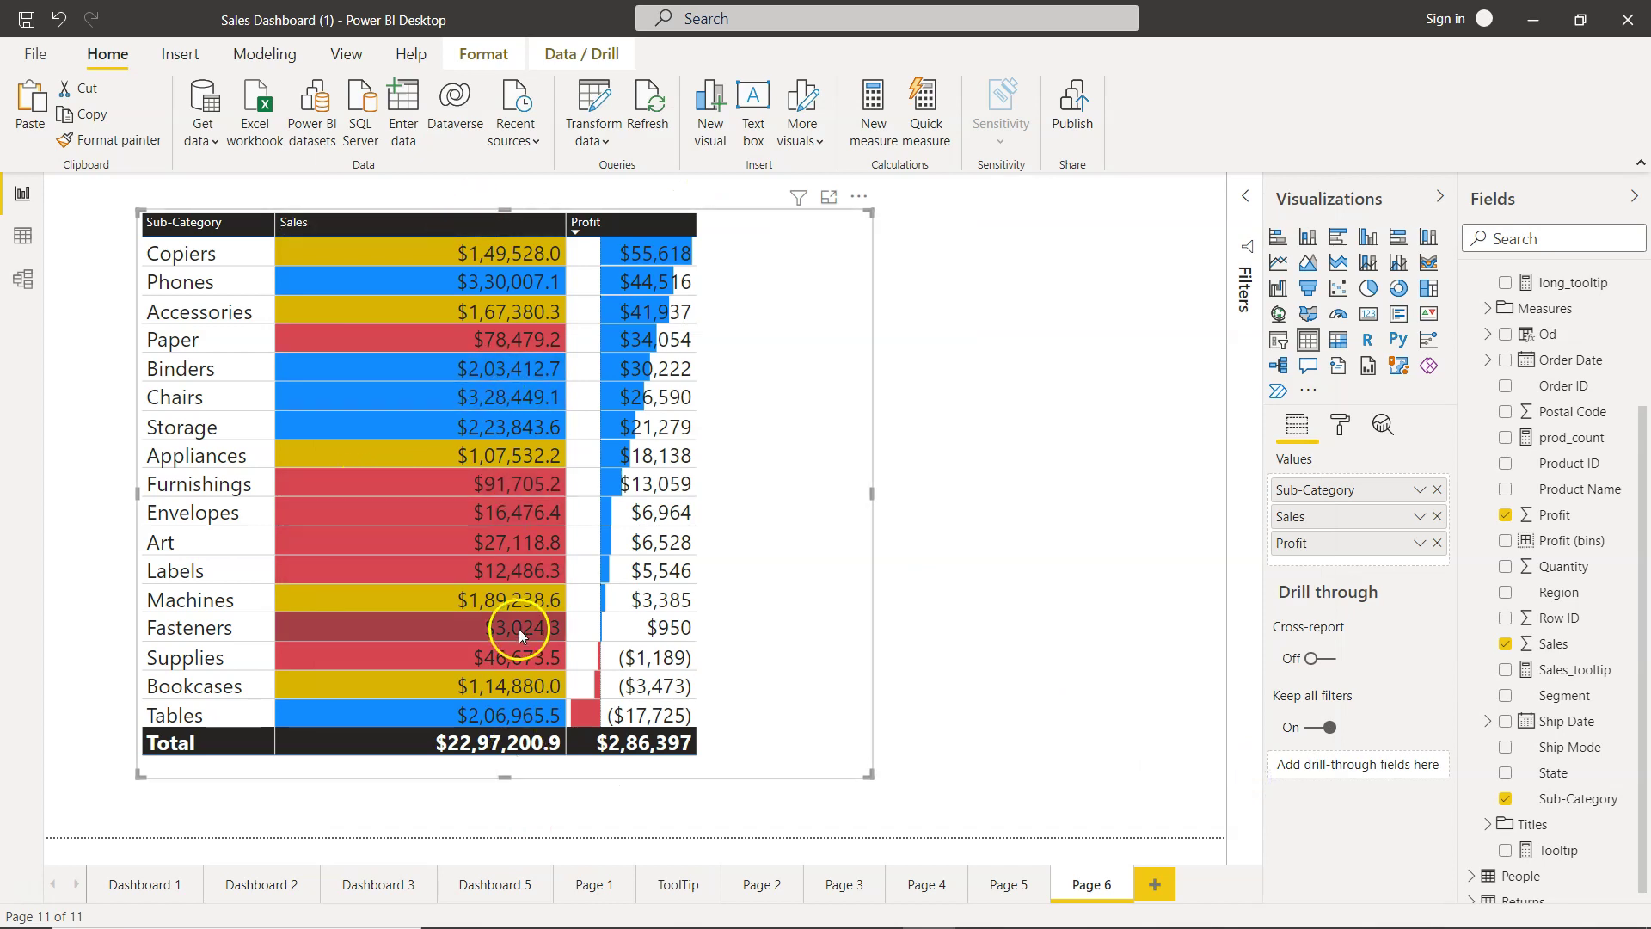